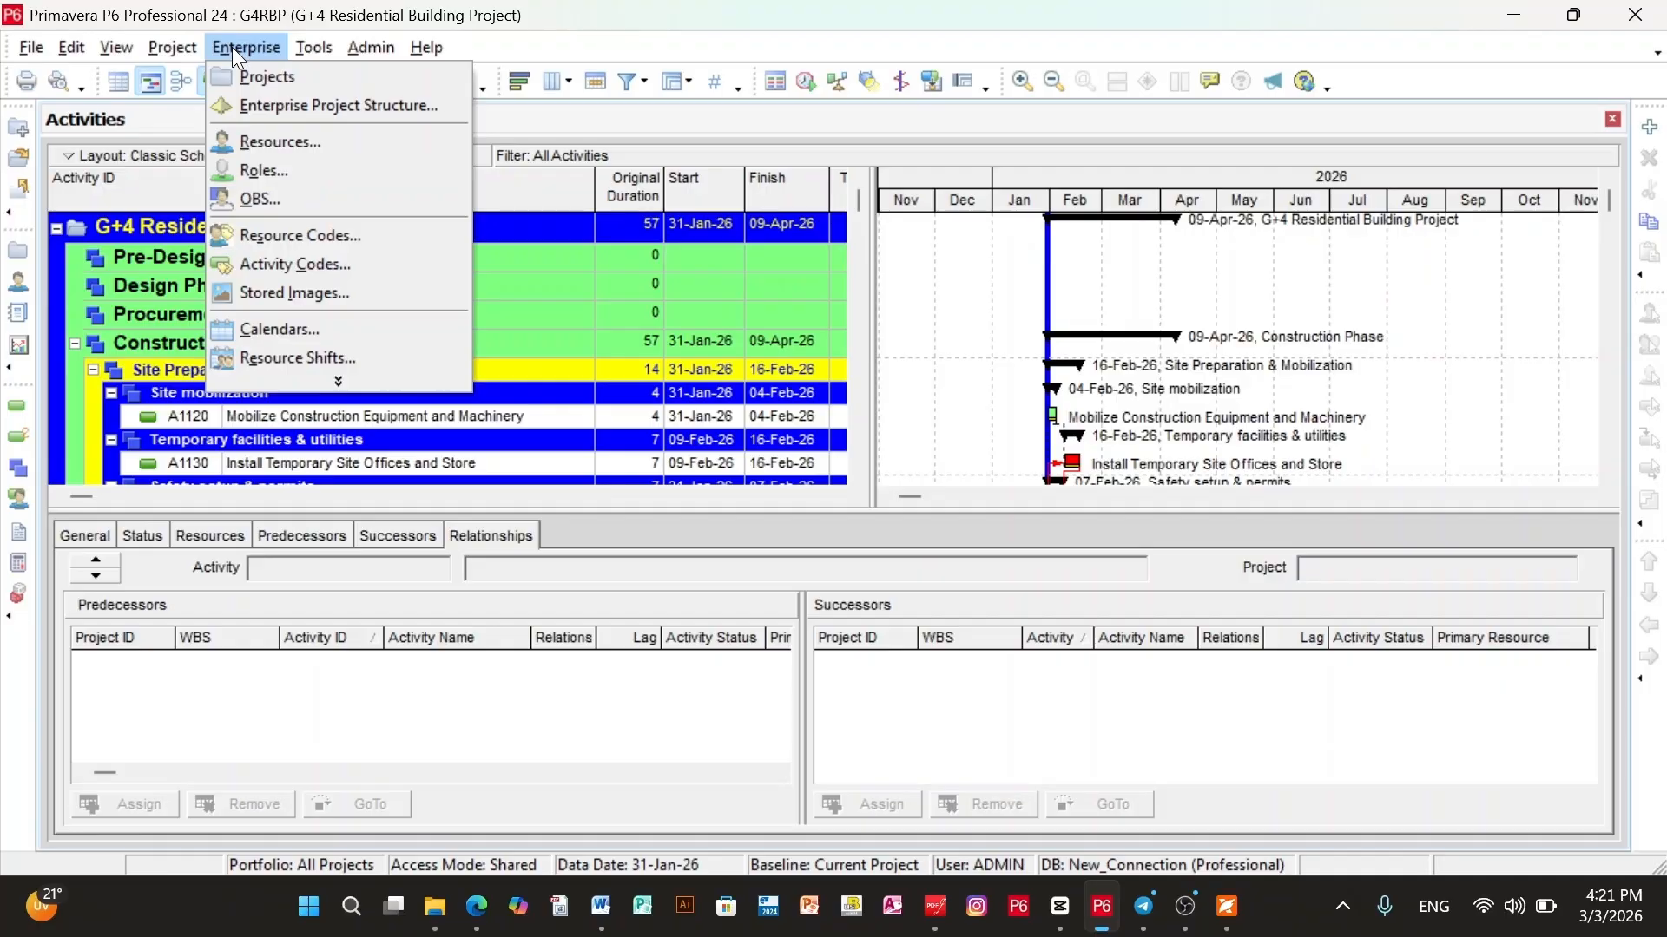
Open the enterprise calendars and compare the global, resource and project calendar lists, ending on the project calendars.
click(300, 330)
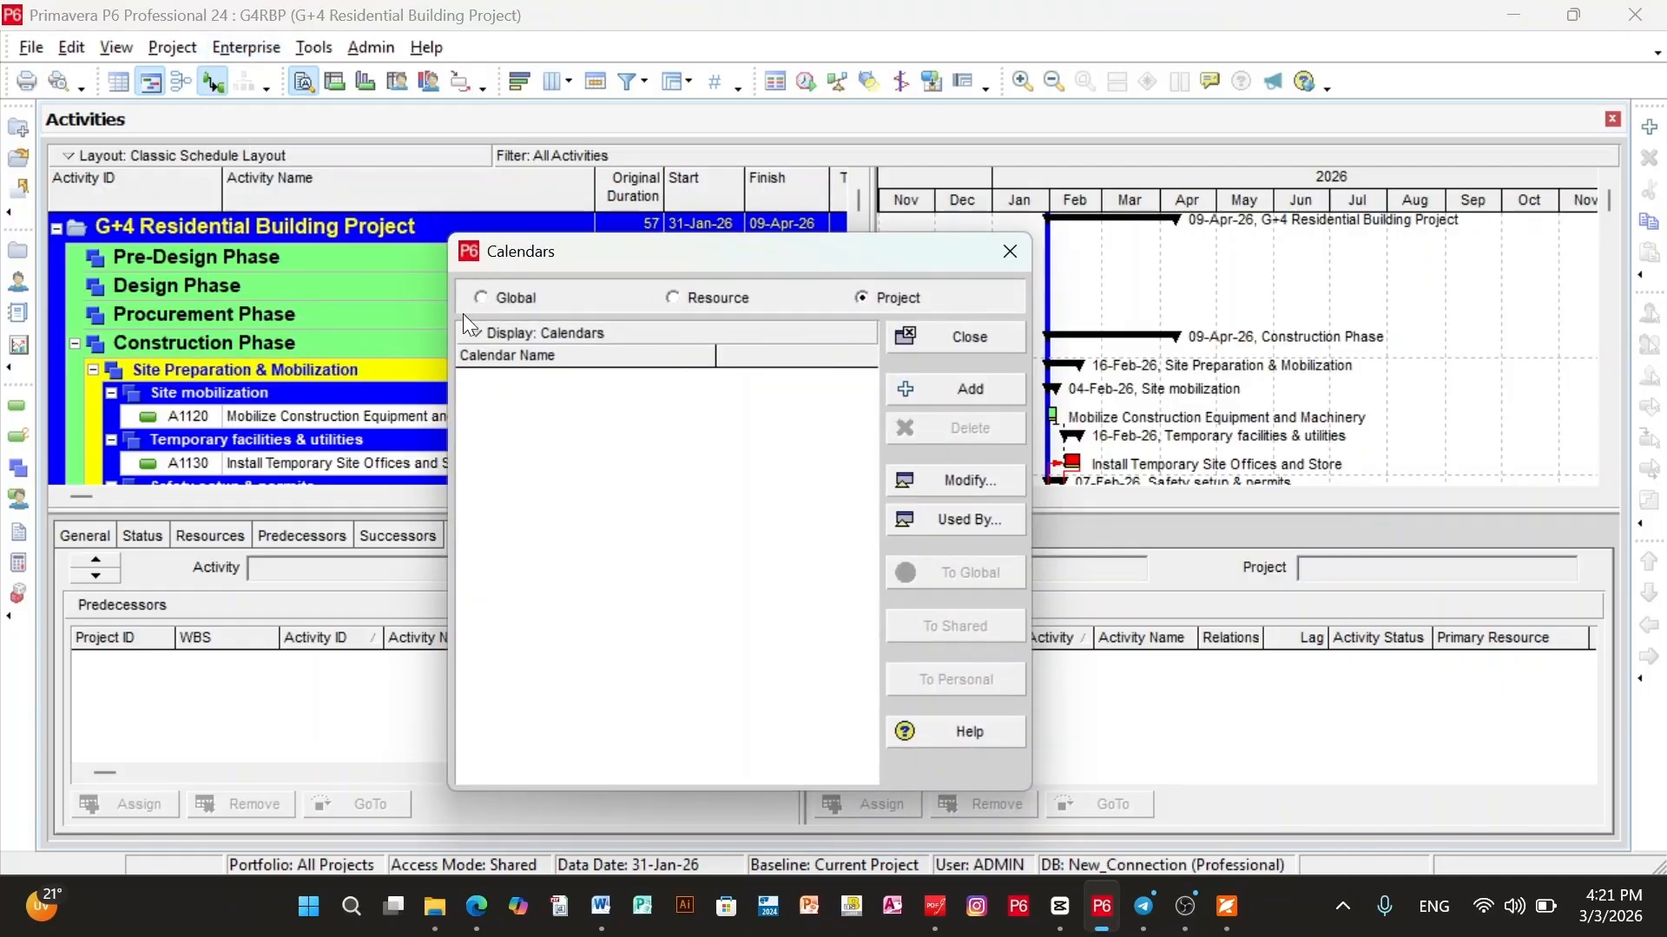
click(488, 296)
click(680, 298)
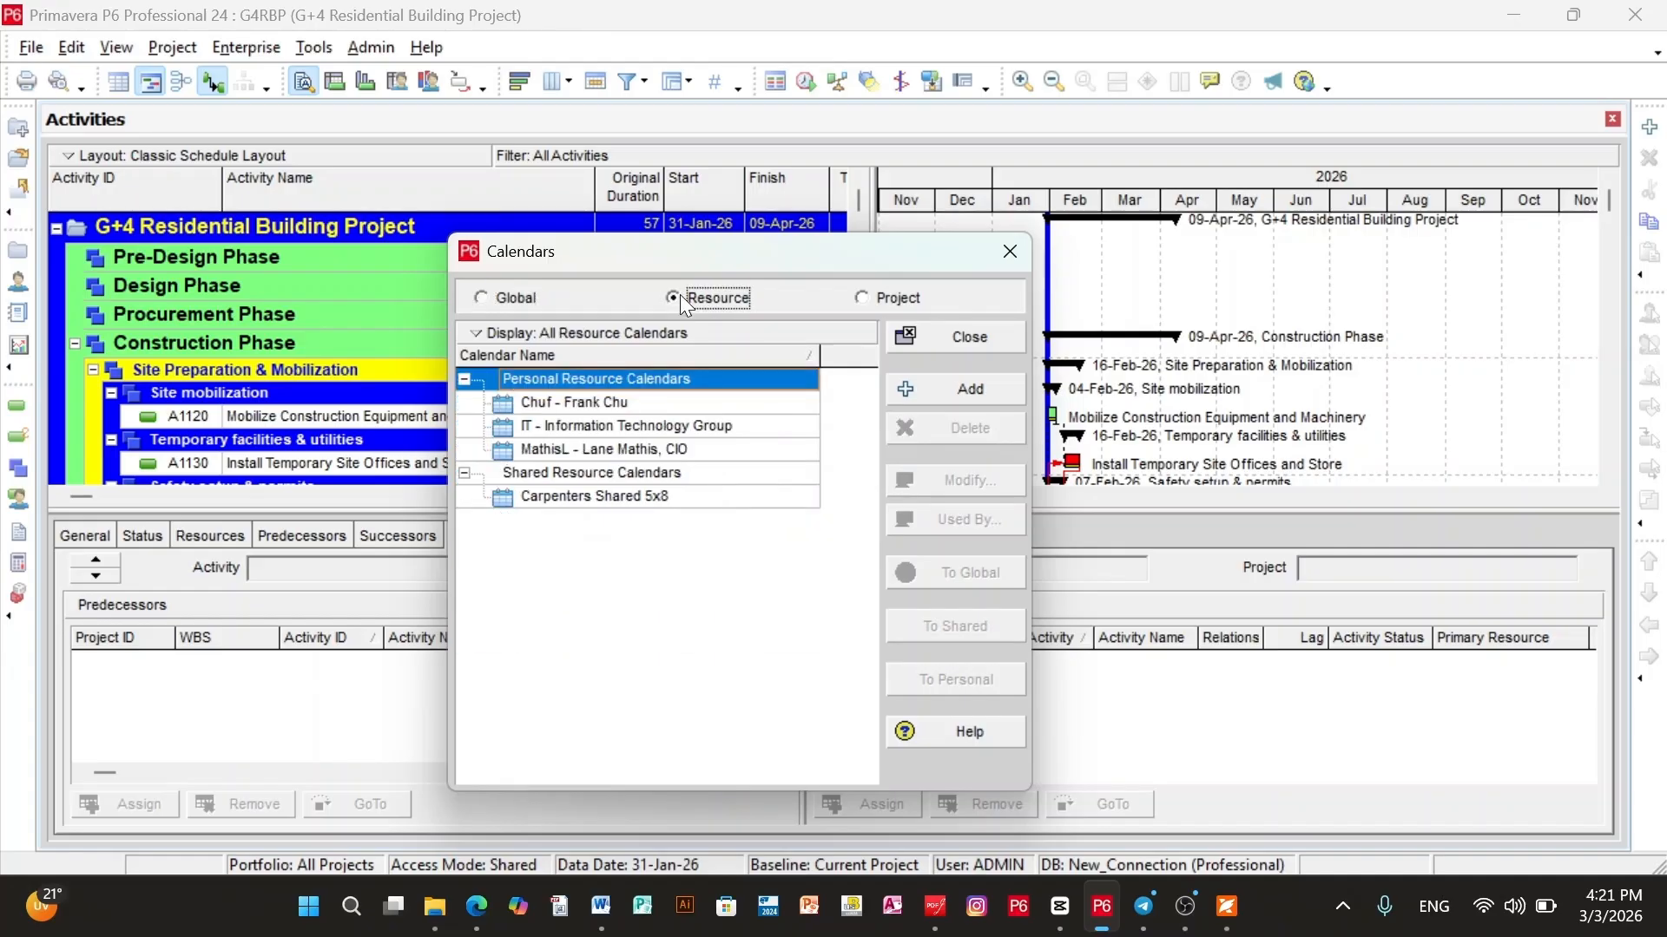
click(867, 297)
click(488, 299)
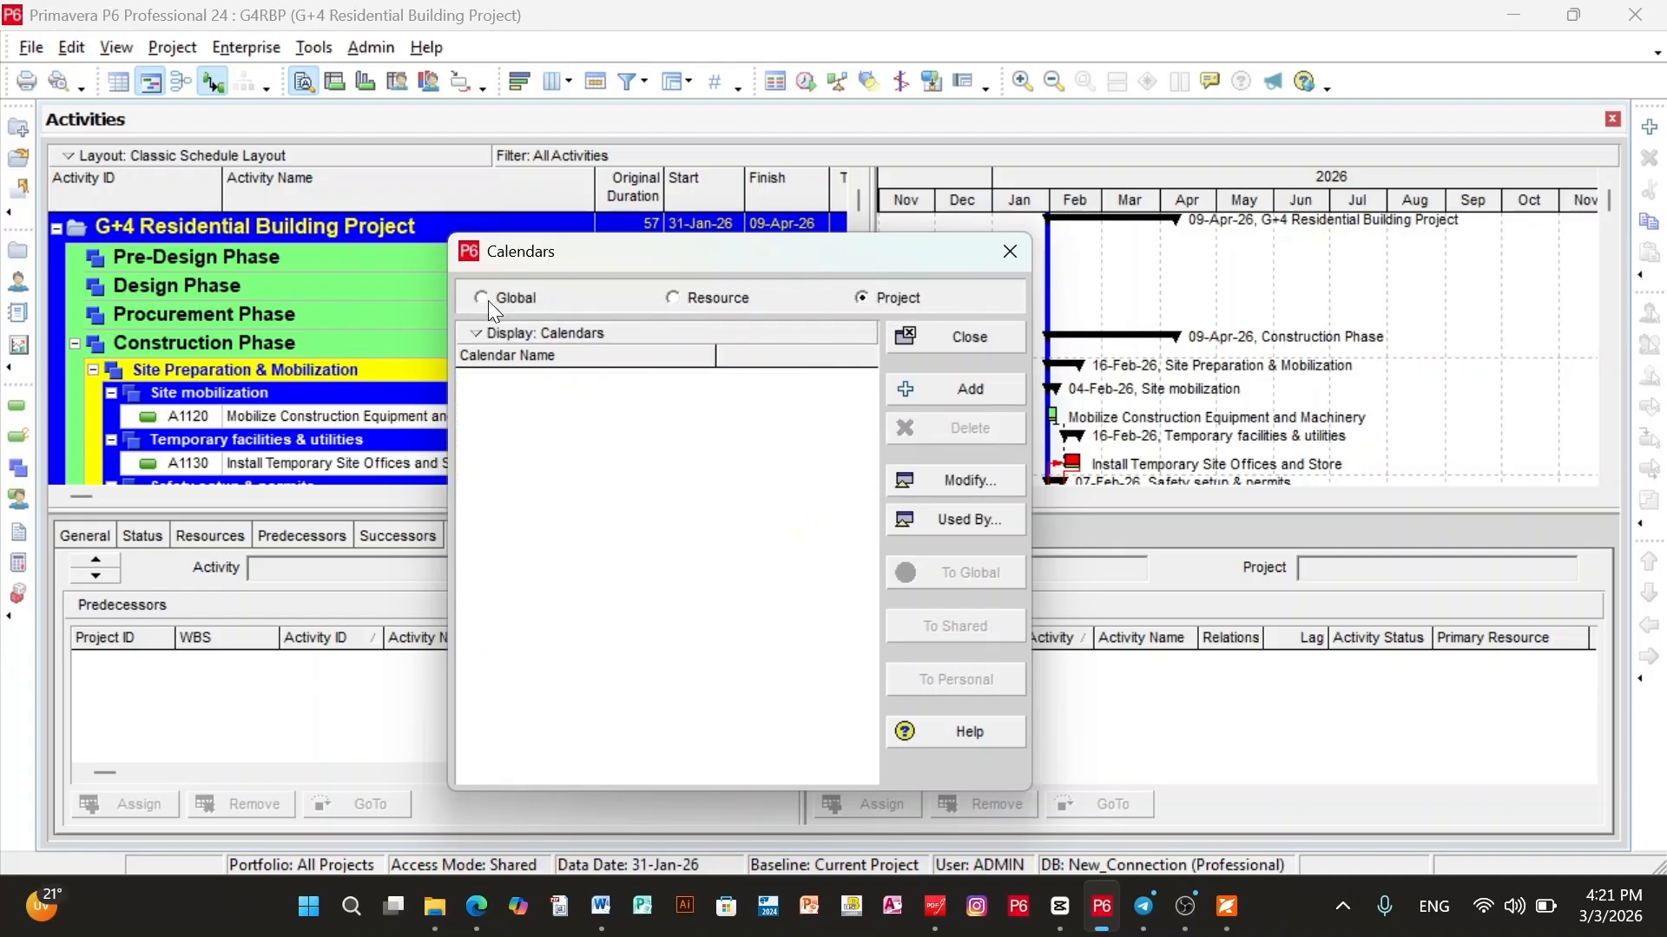
click(677, 298)
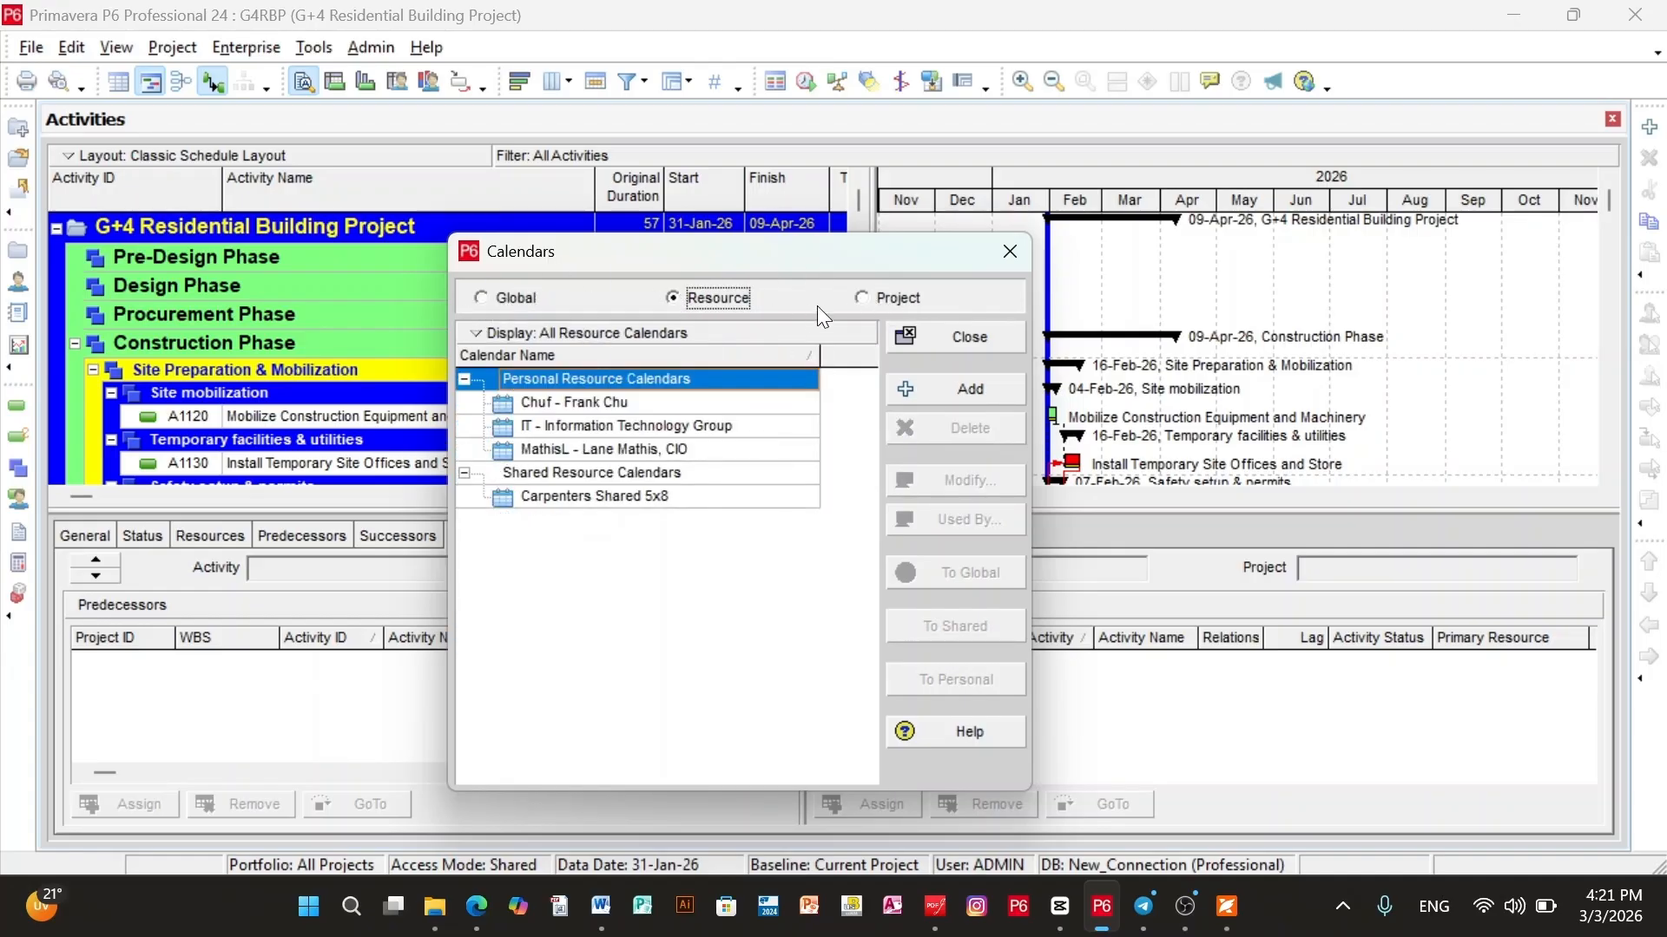
click(864, 297)
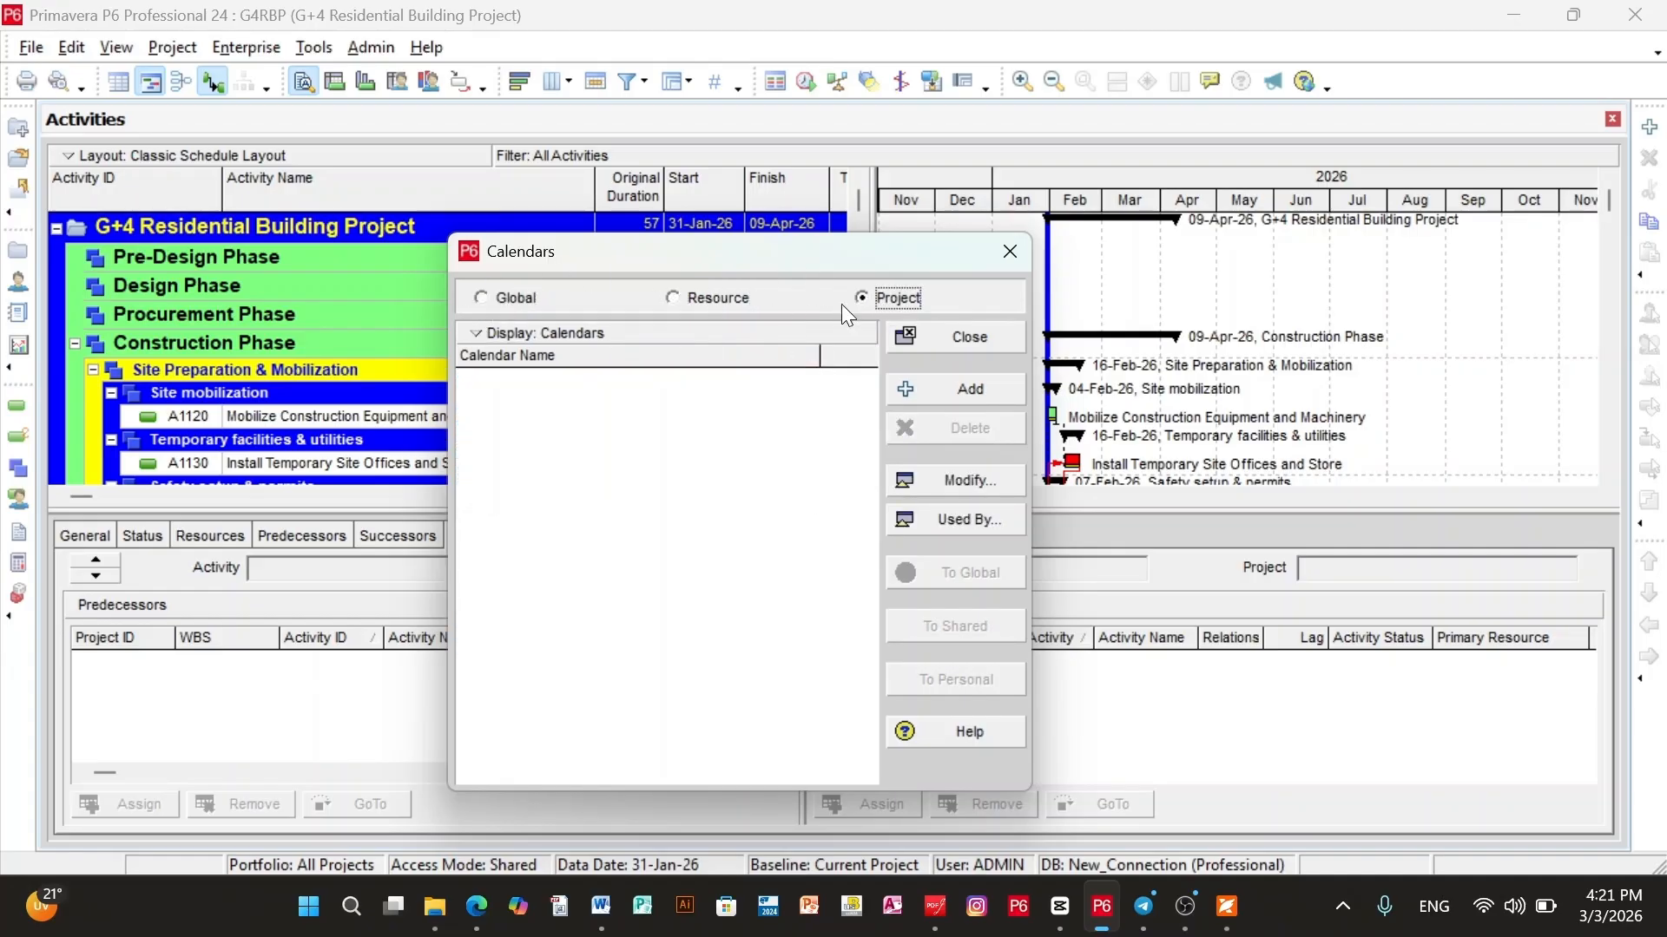
click(492, 295)
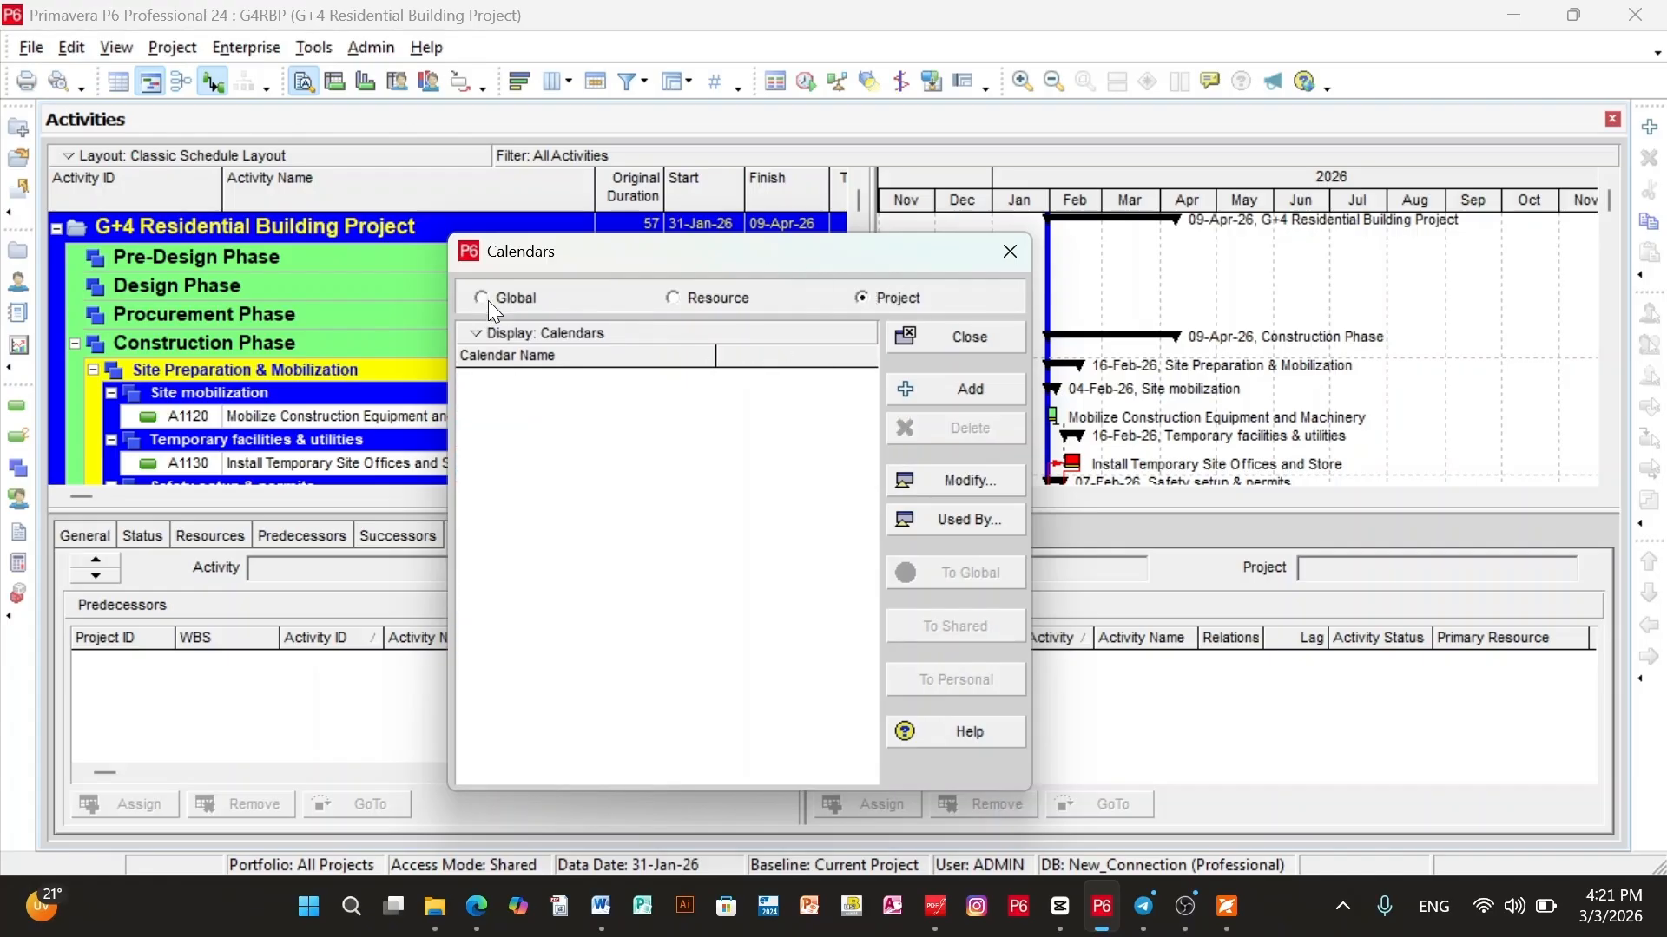
click(502, 297)
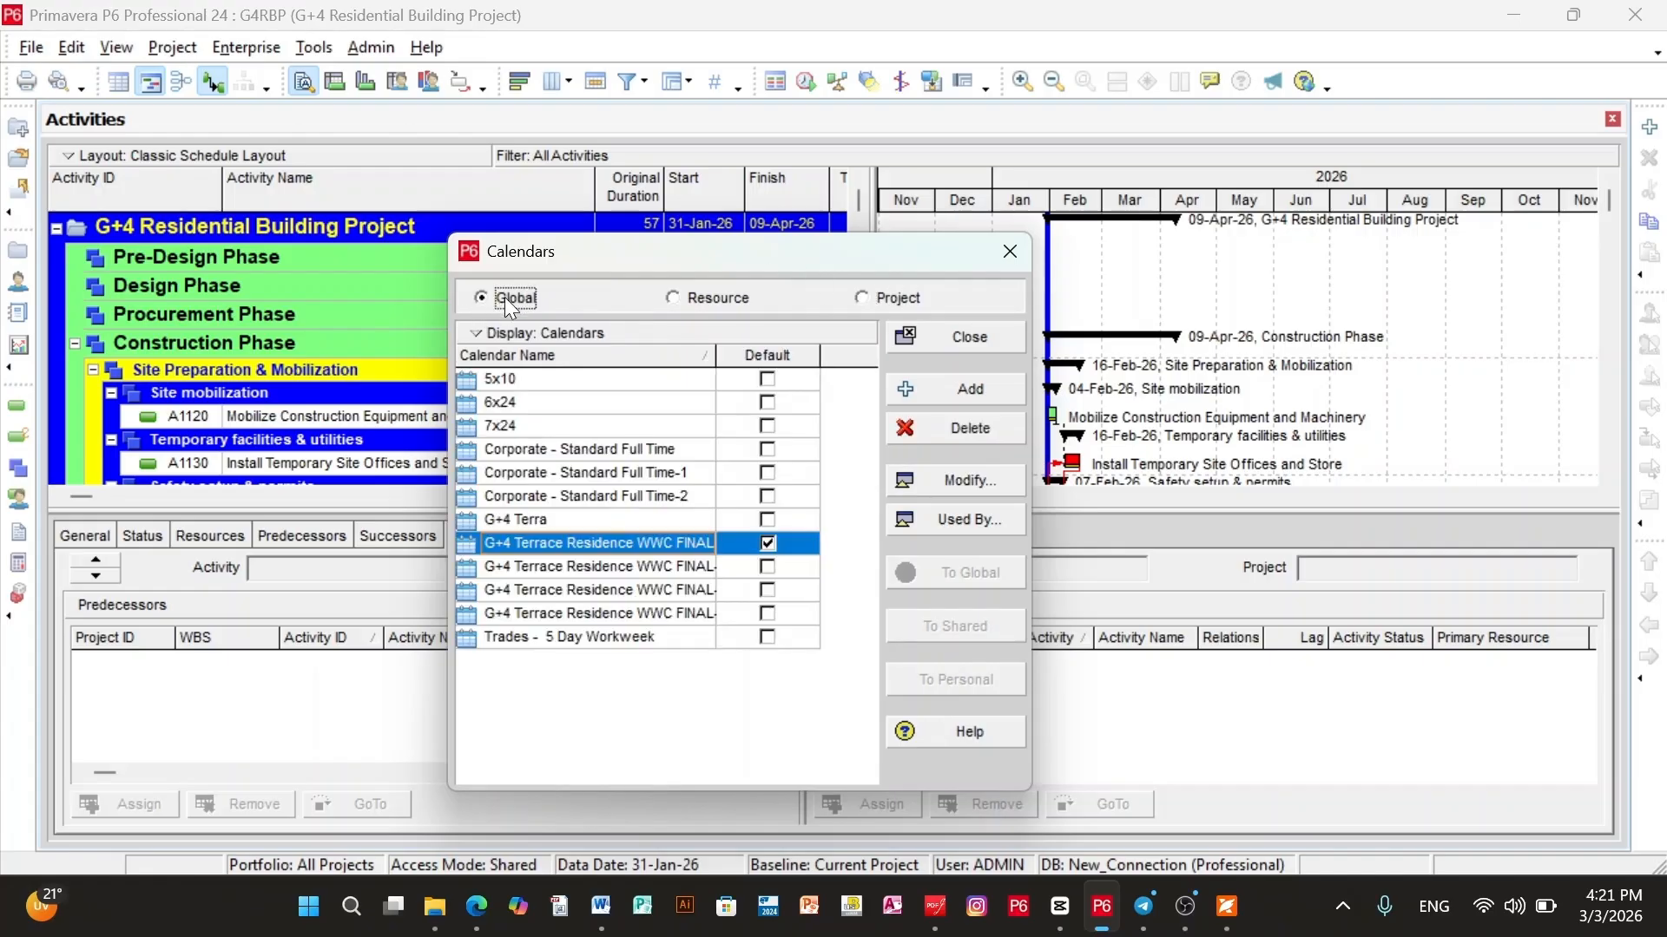
click(677, 297)
click(865, 297)
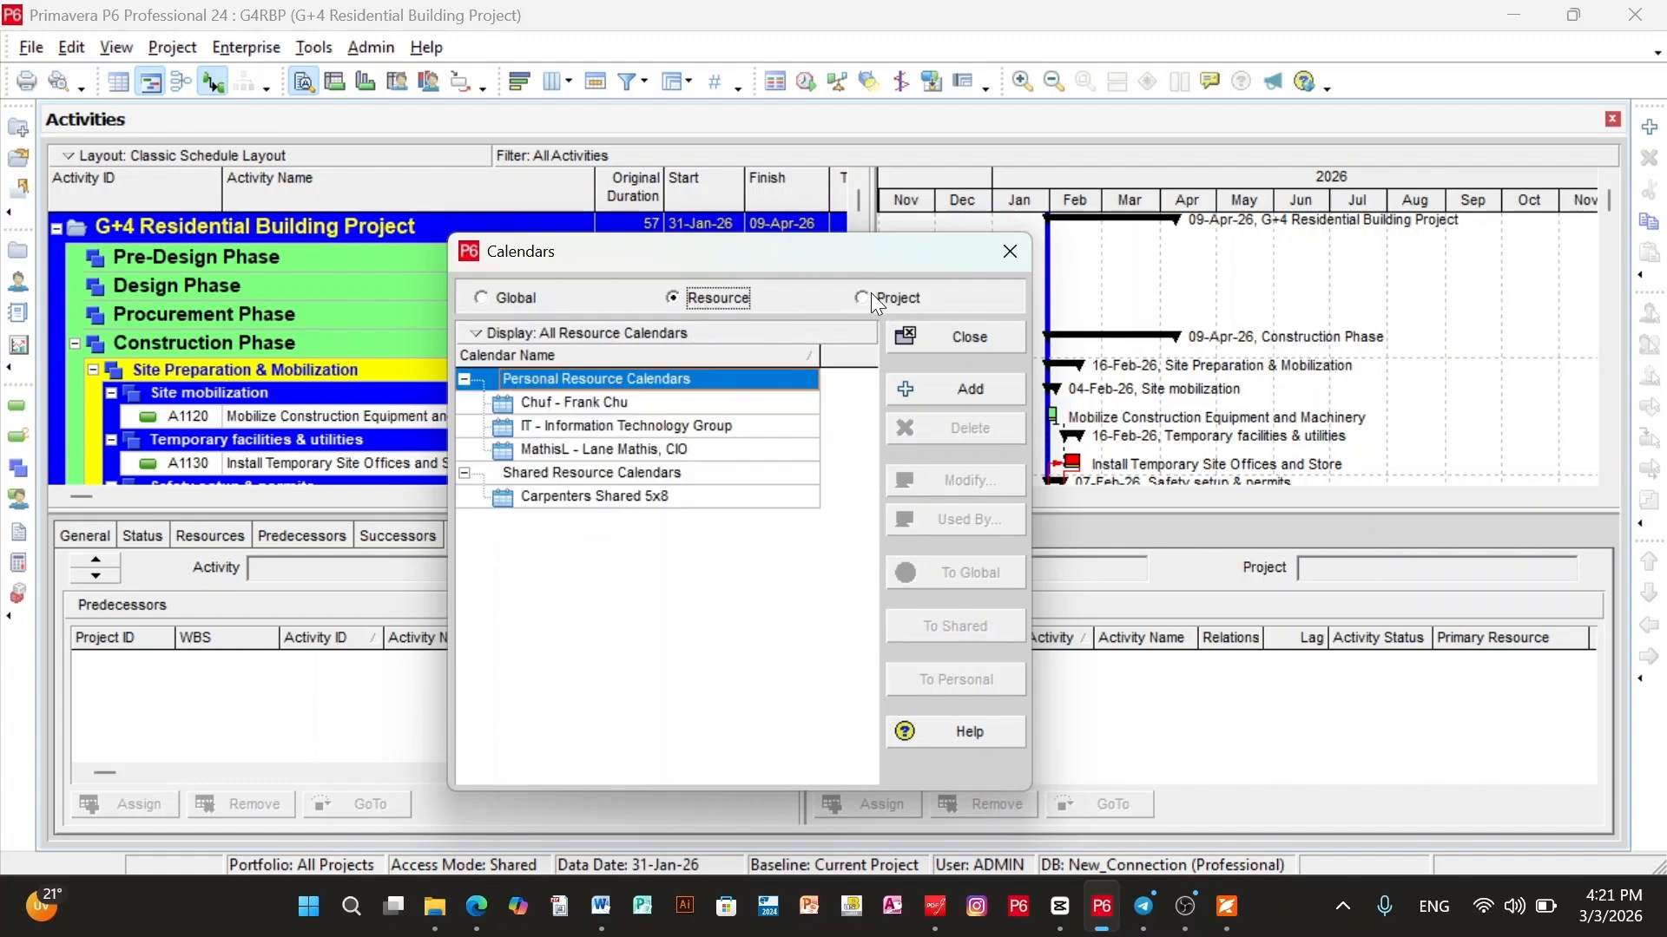
click(869, 295)
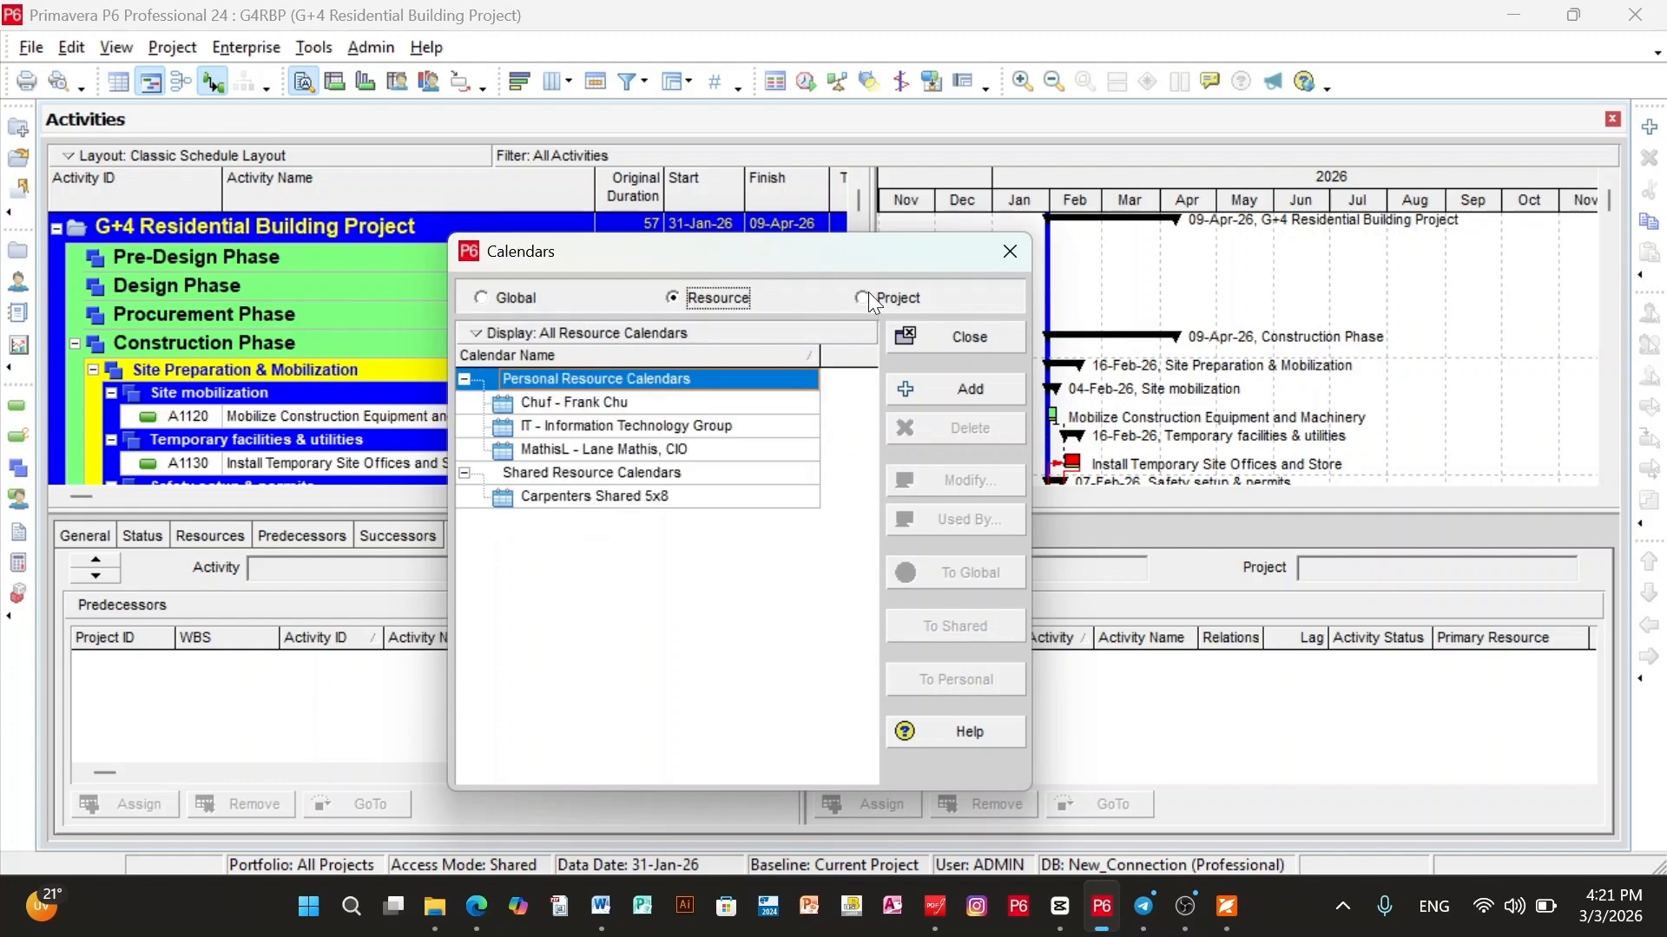
click(867, 294)
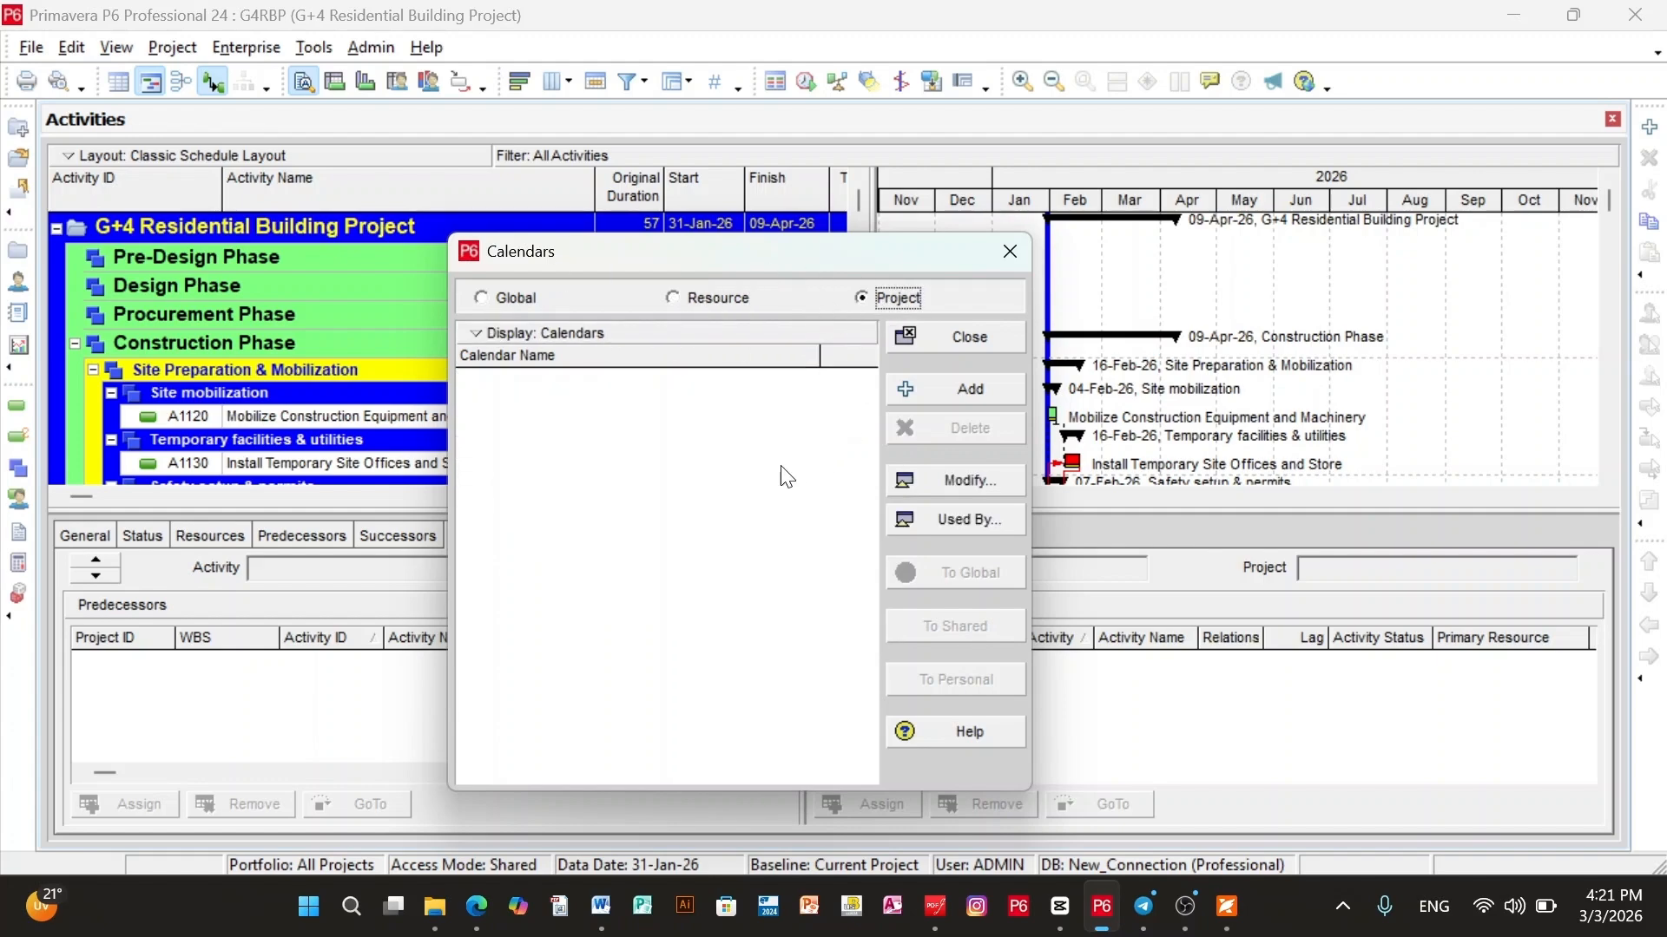
Add a project calendar copied from Corporate - Standard Full Time and name it Sample Project Calendar.
click(966, 393)
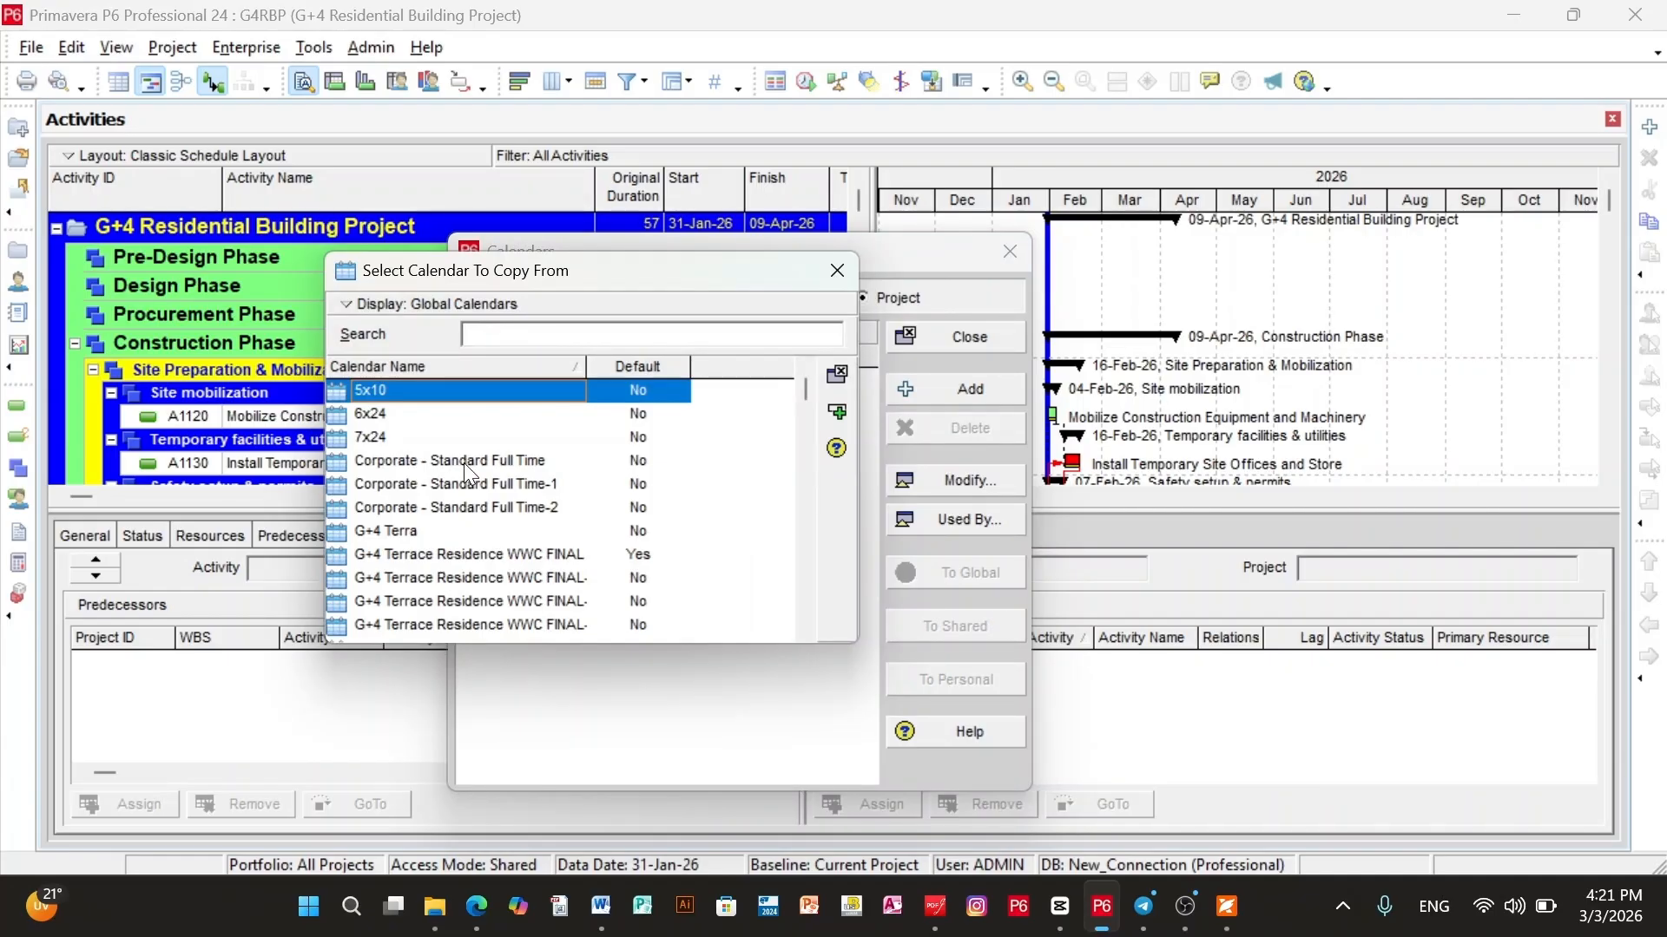
click(473, 461)
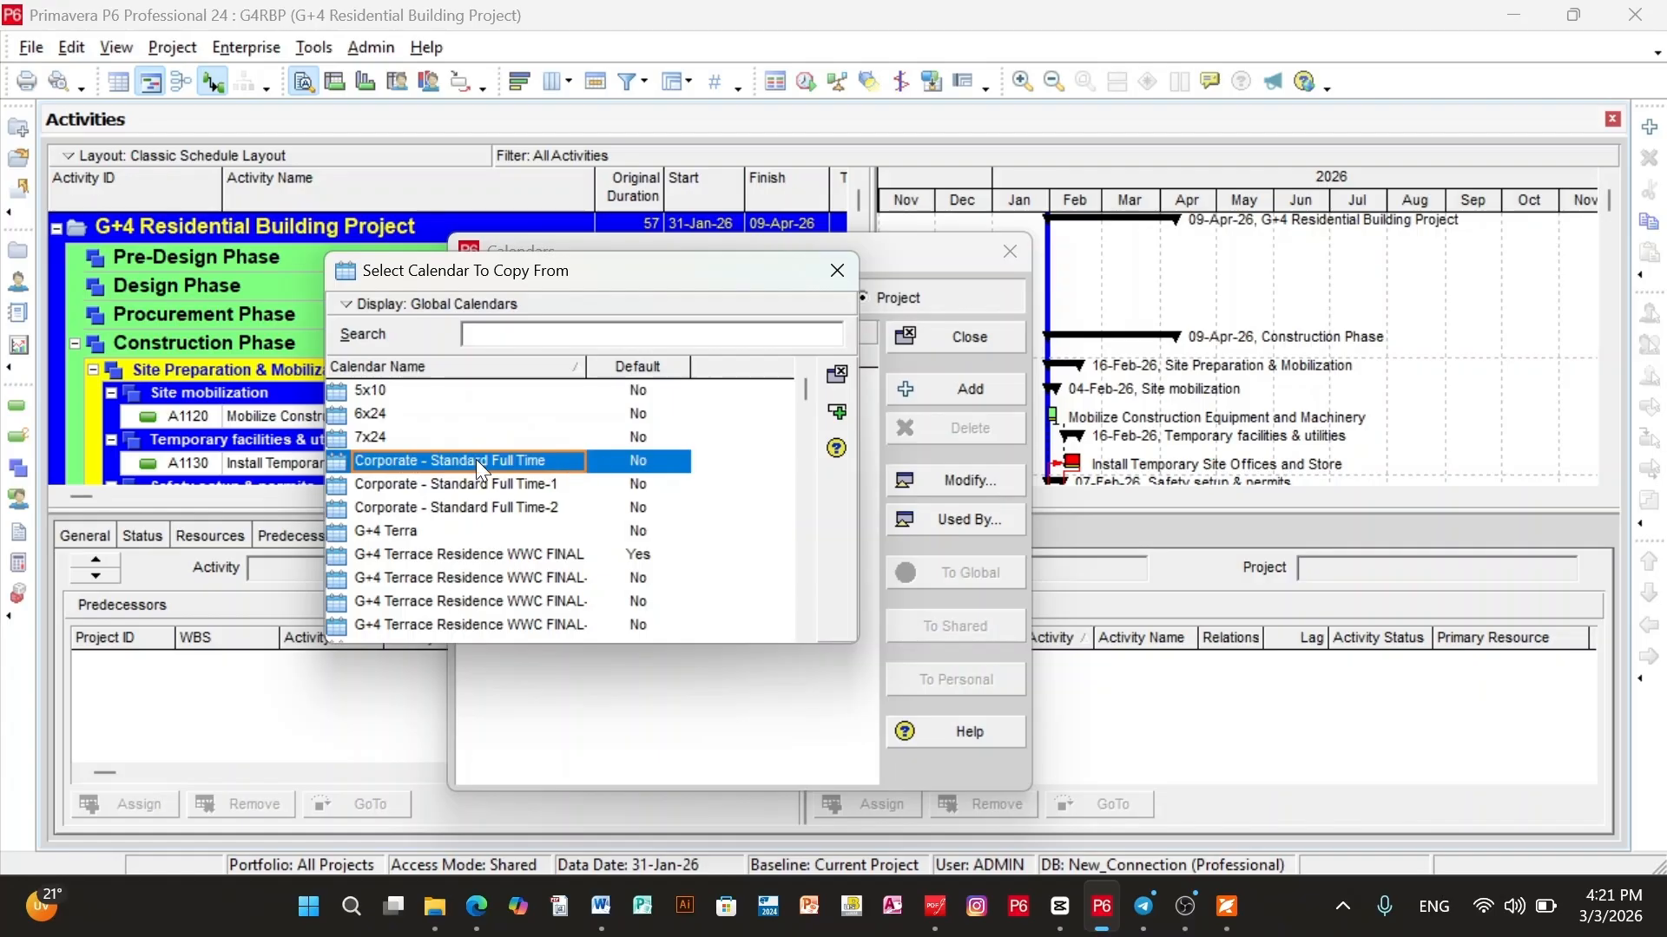
click(835, 411)
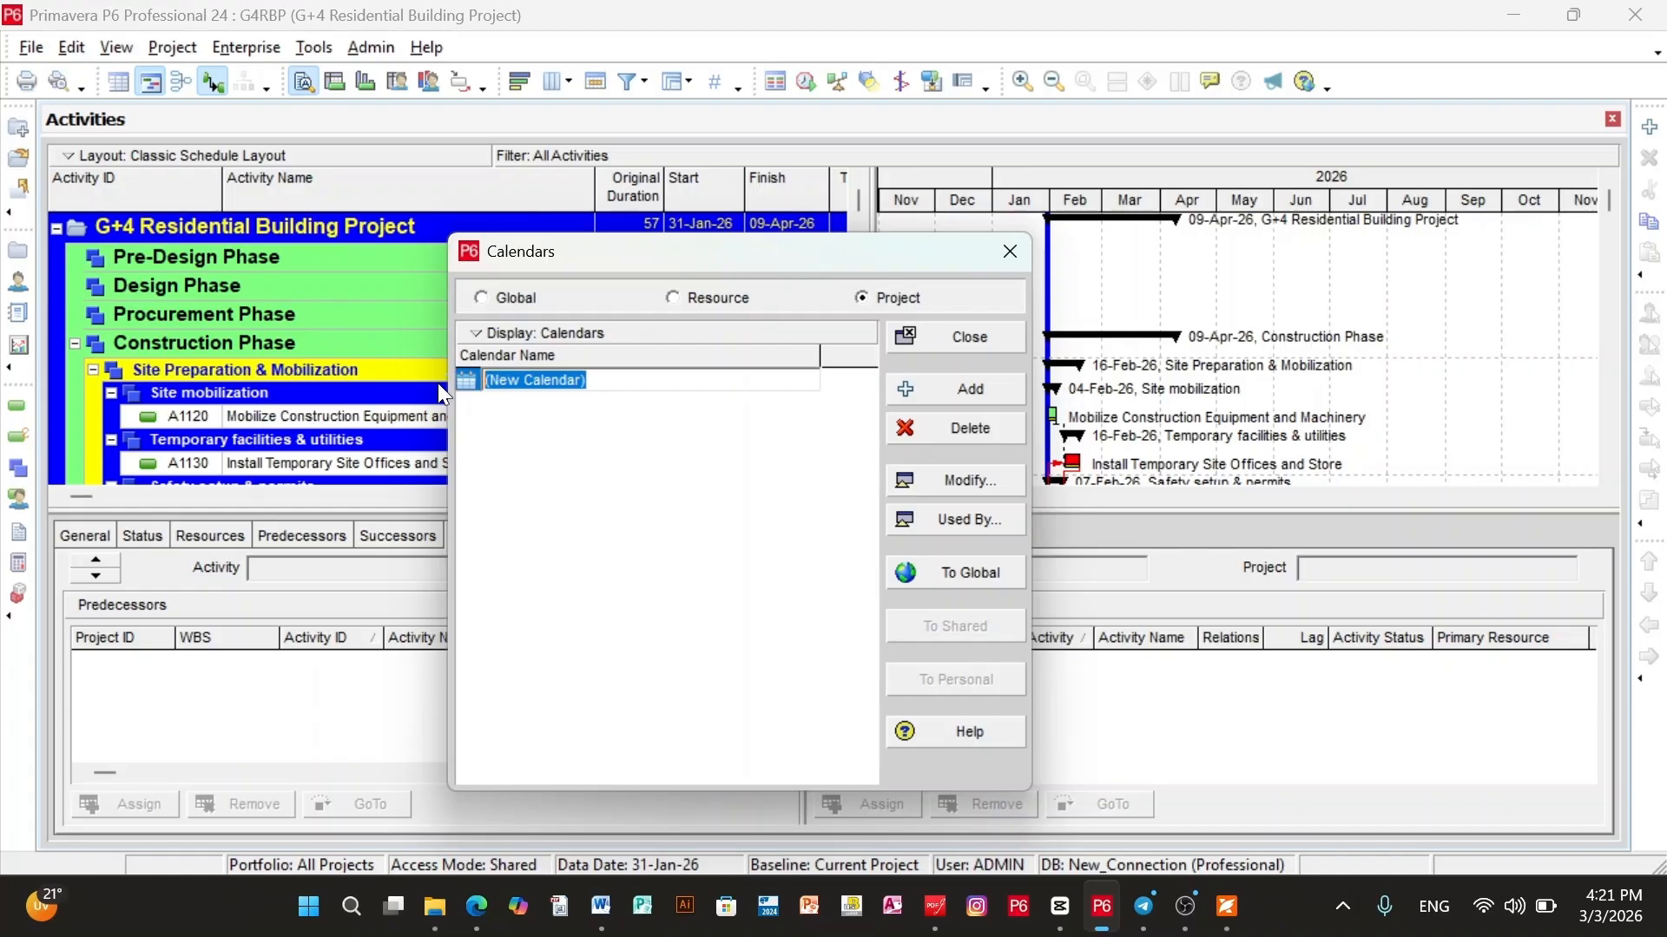
text(Sample Project C)
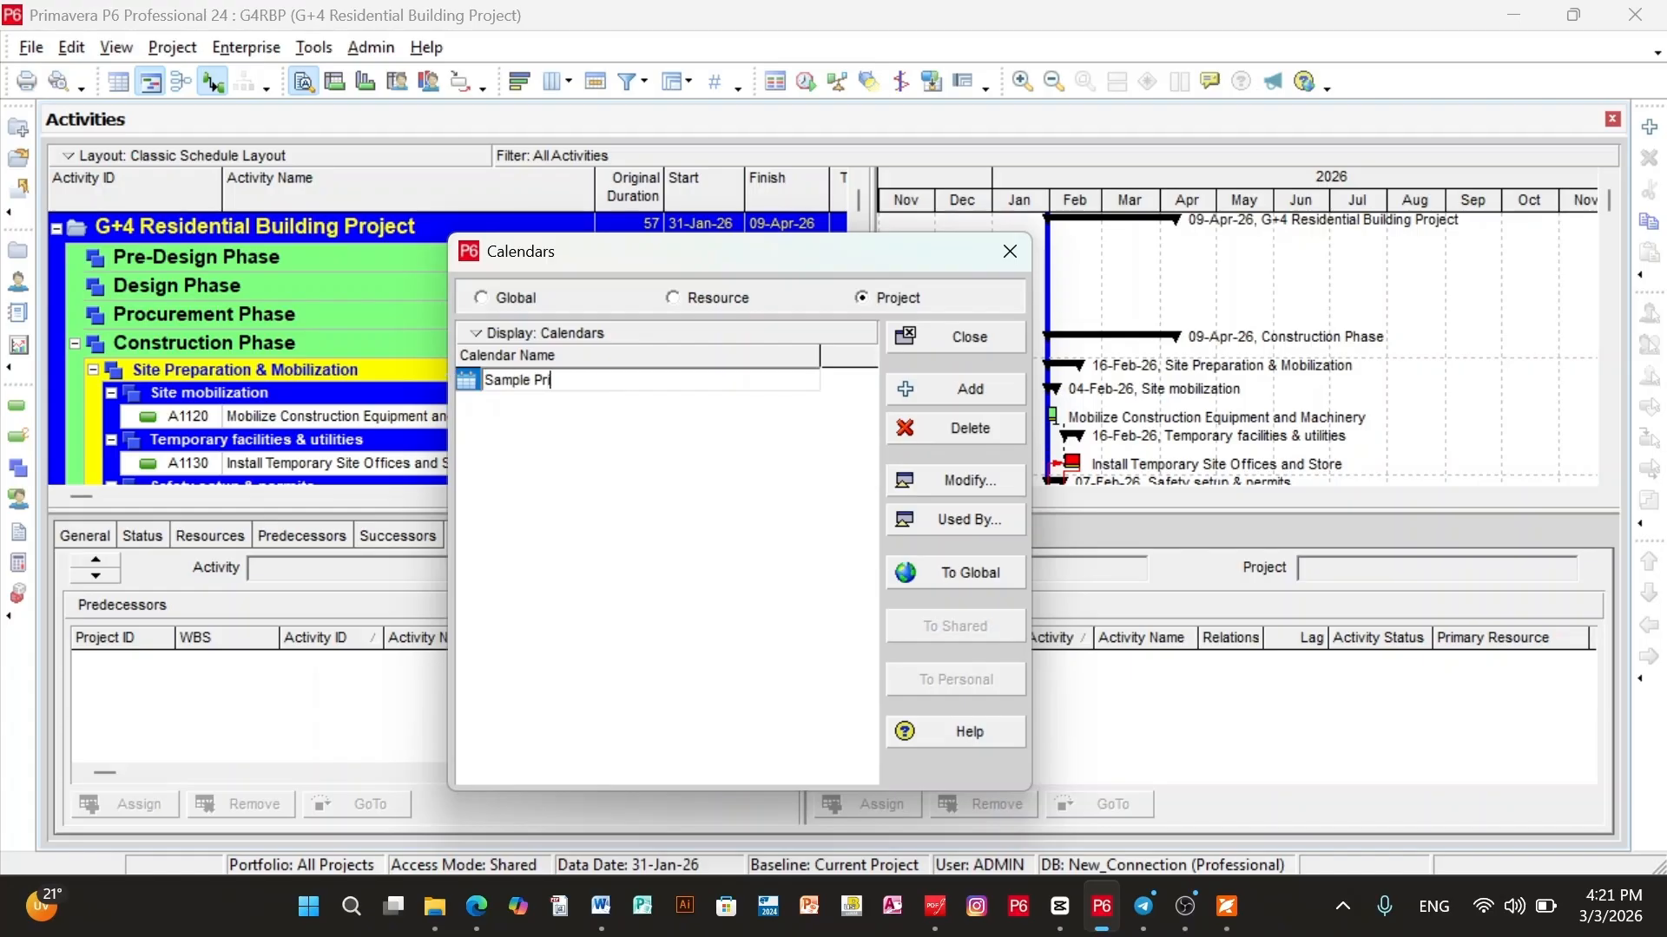
text(alendar)
Modify Sample Project Calendar's standard workweek so that Saturday has 8 work hours.
click(965, 480)
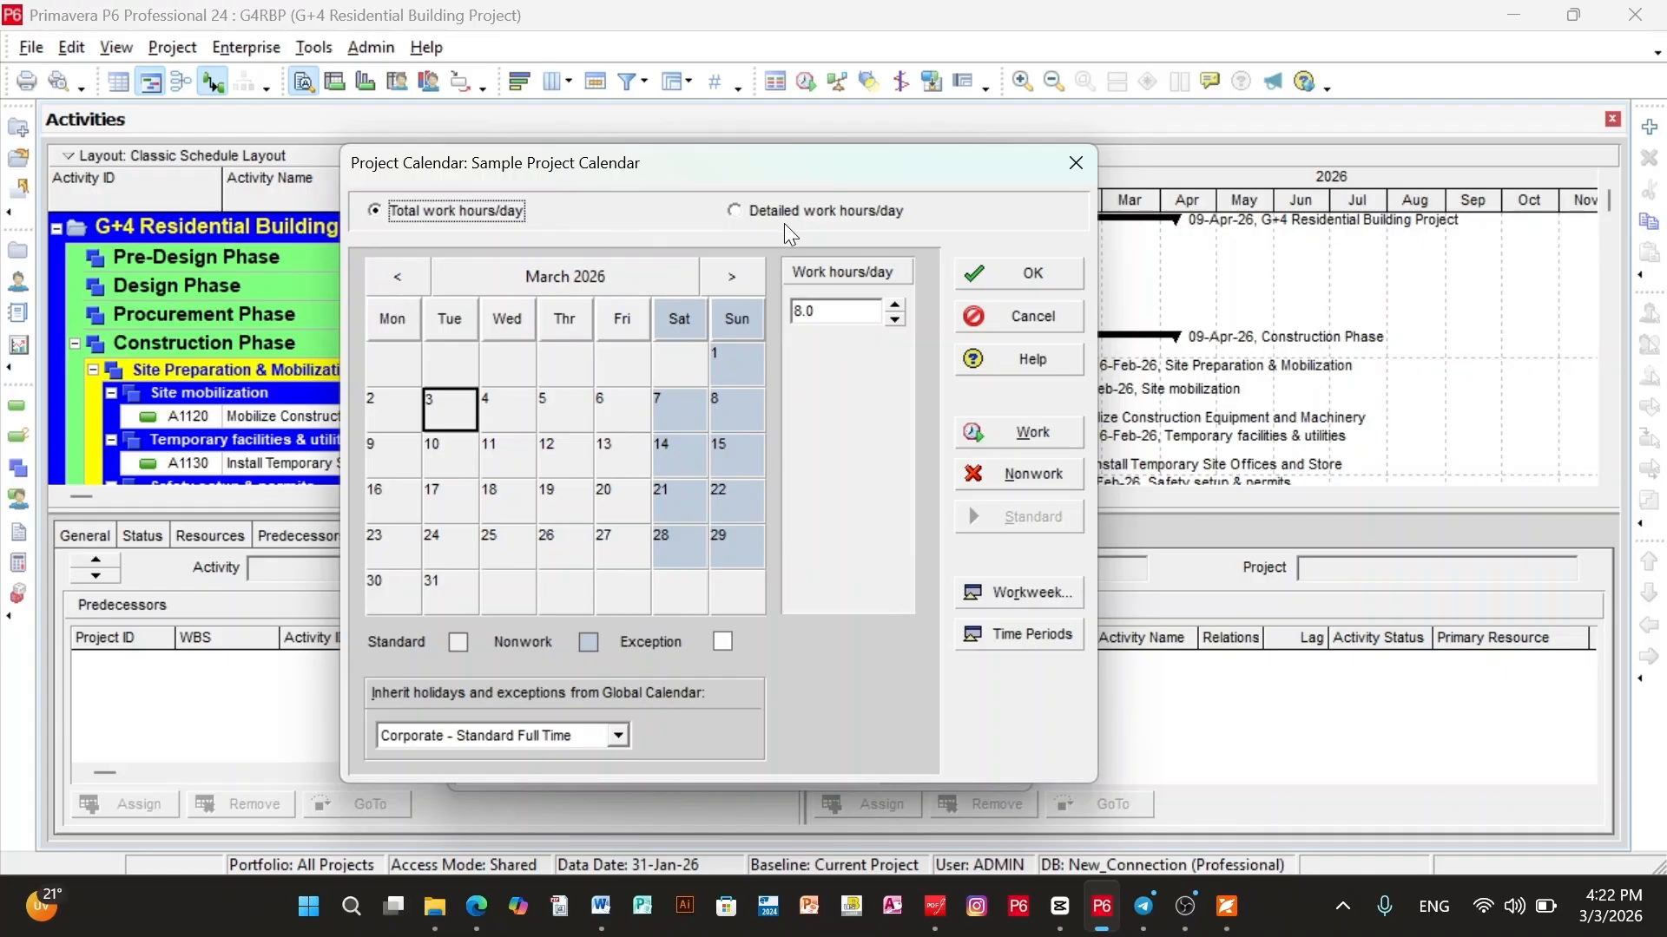
click(736, 212)
click(832, 317)
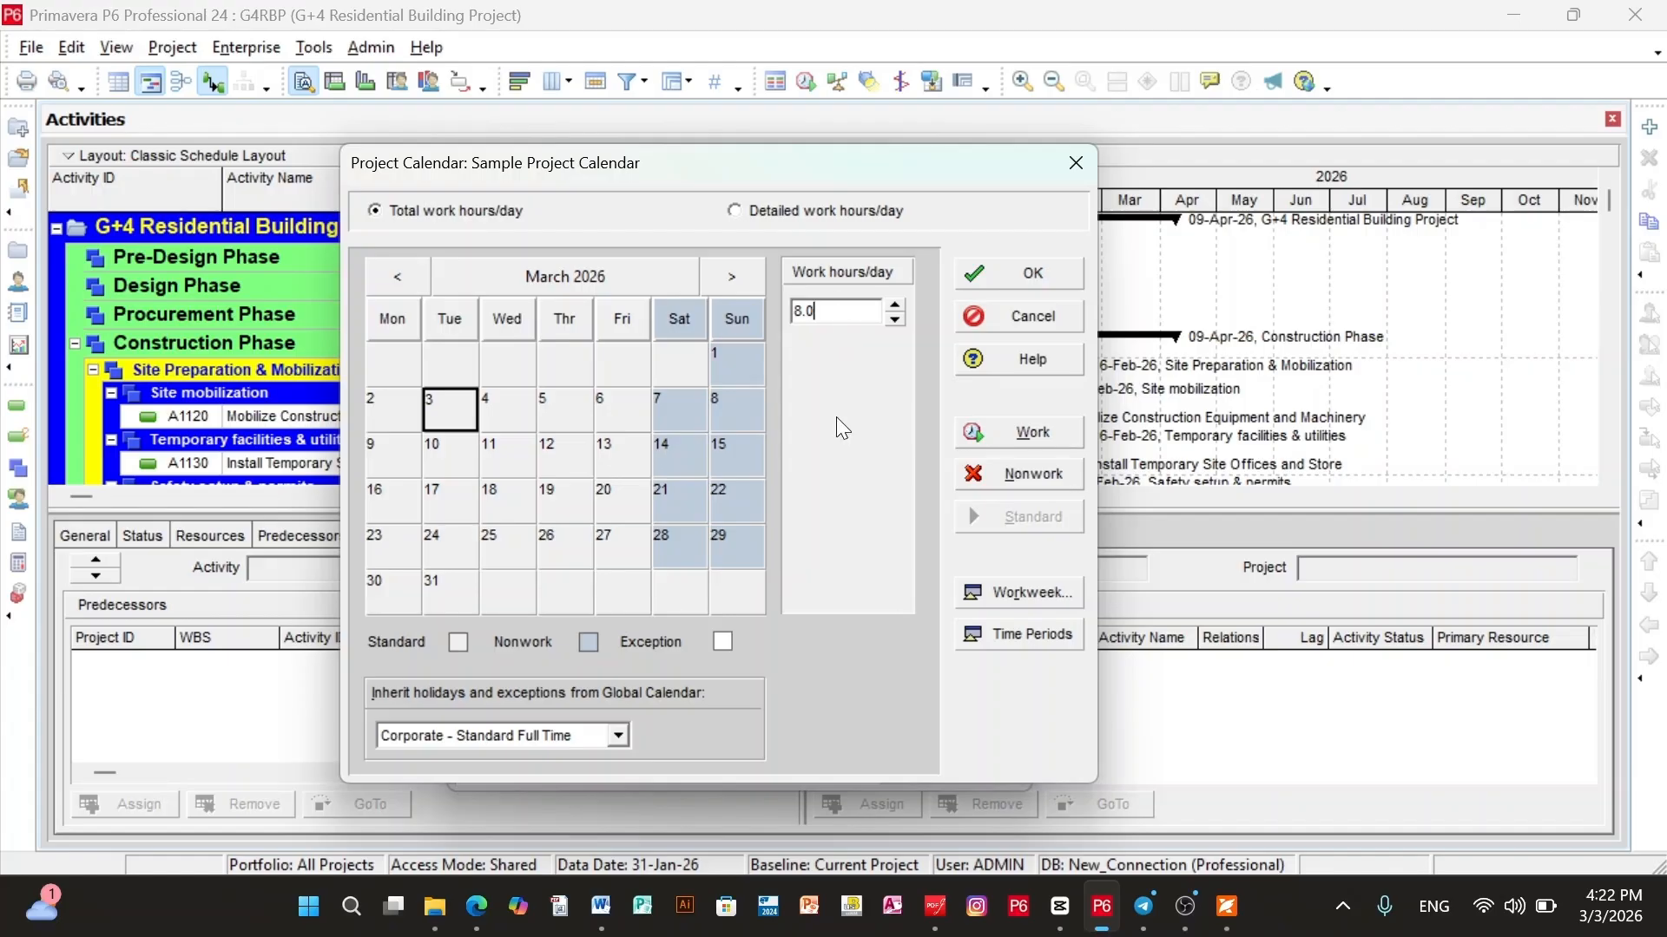
click(1012, 595)
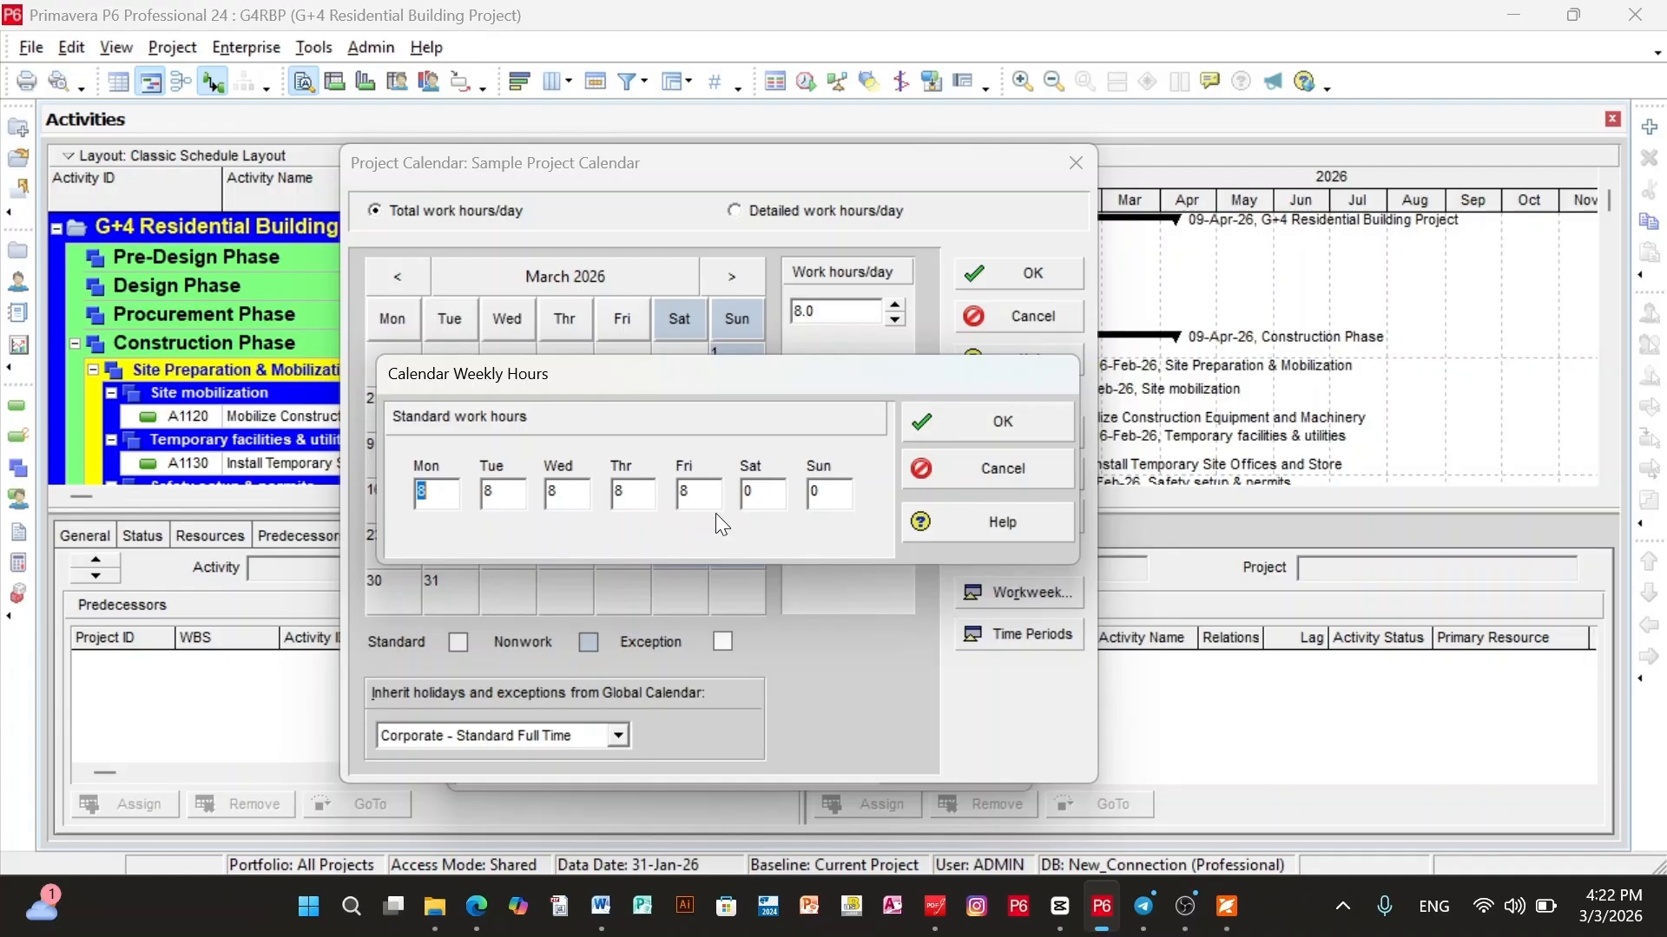
double_click(770, 492)
double_click(770, 491)
text(8)
click(1028, 422)
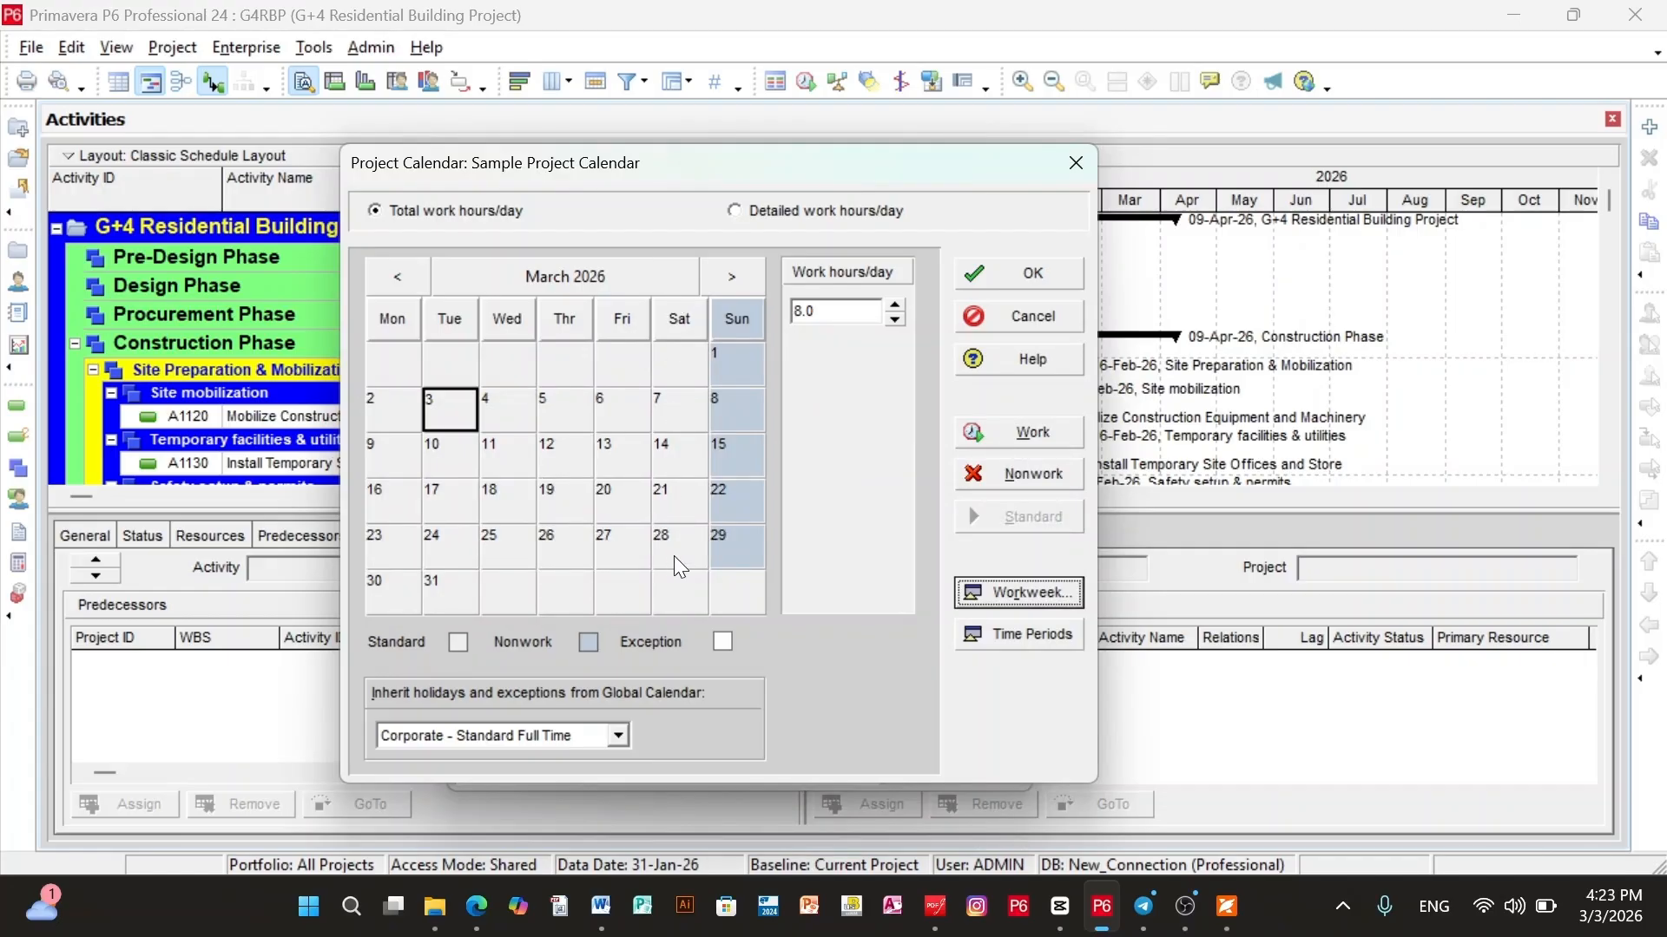
Set the calendar's hours per time period to 48 hours per week and 240 hours per month.
click(1023, 634)
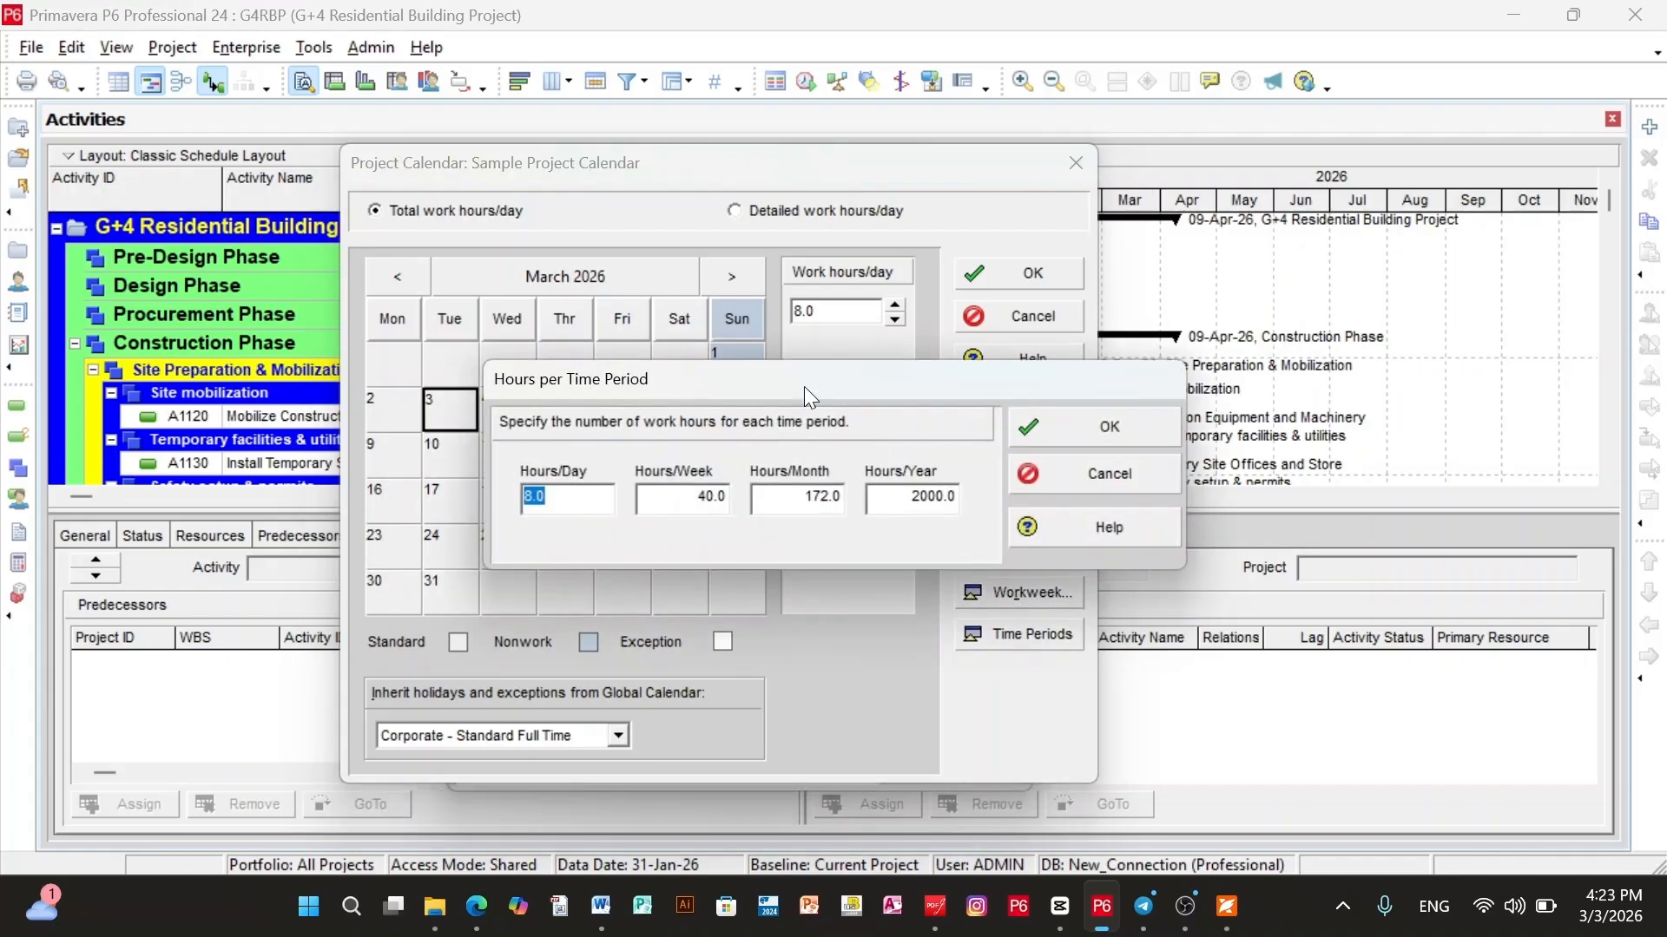
drag(804, 387, 730, 384)
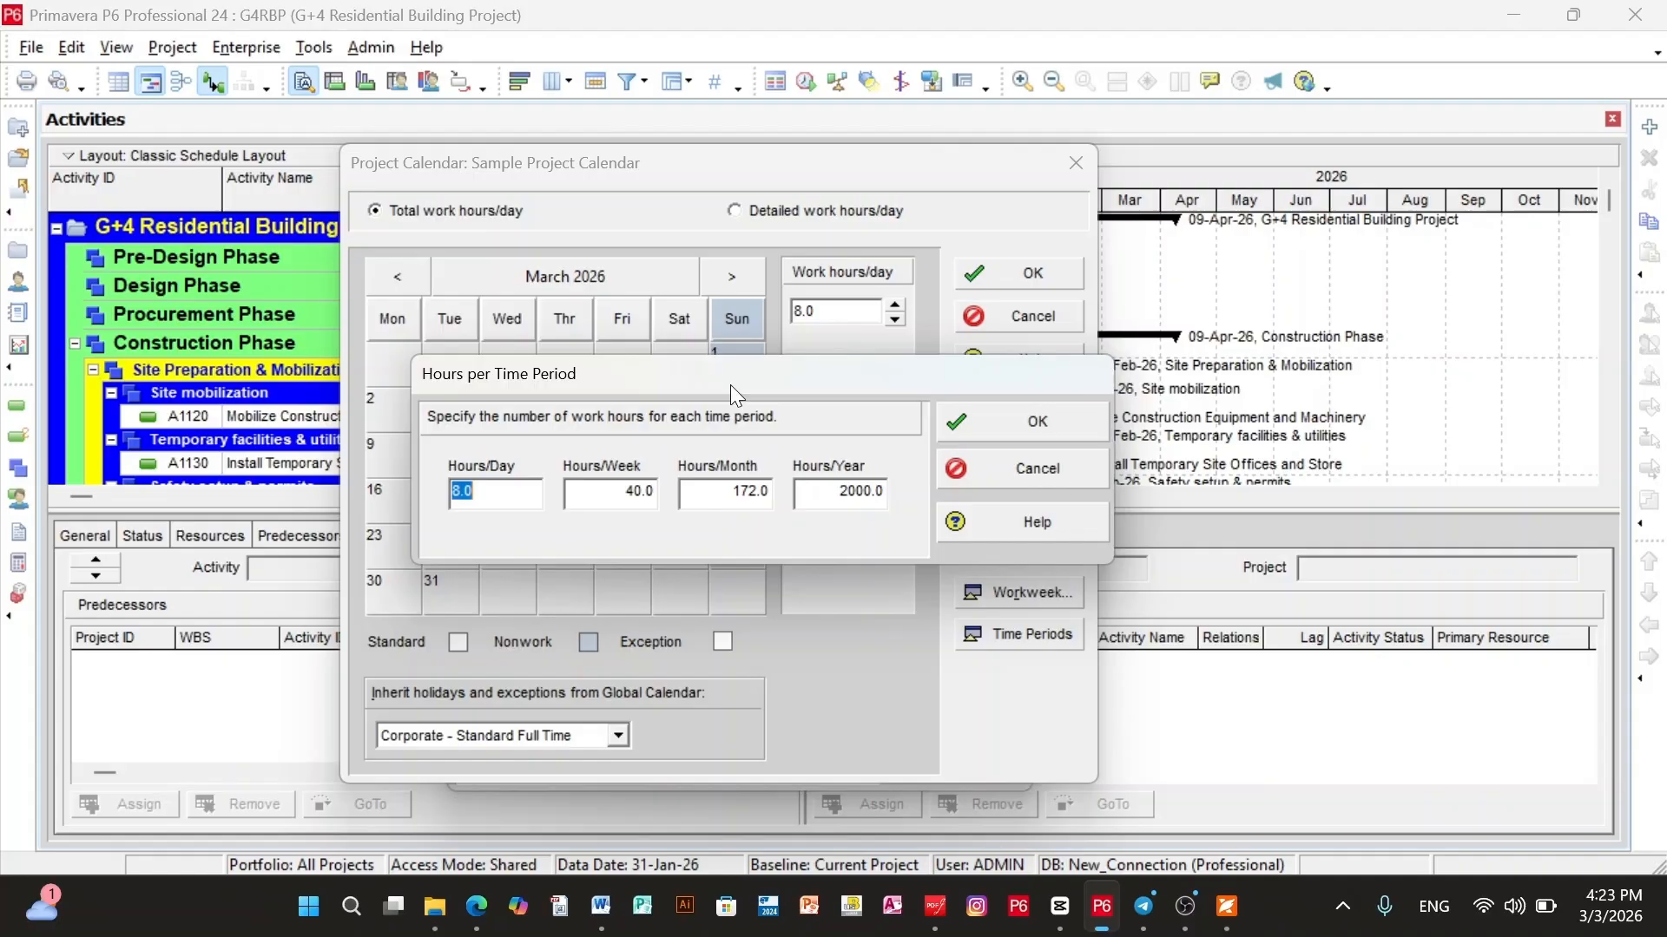
click(486, 493)
click(612, 491)
drag(612, 491, 565, 491)
text(48)
click(730, 494)
drag(730, 494, 643, 492)
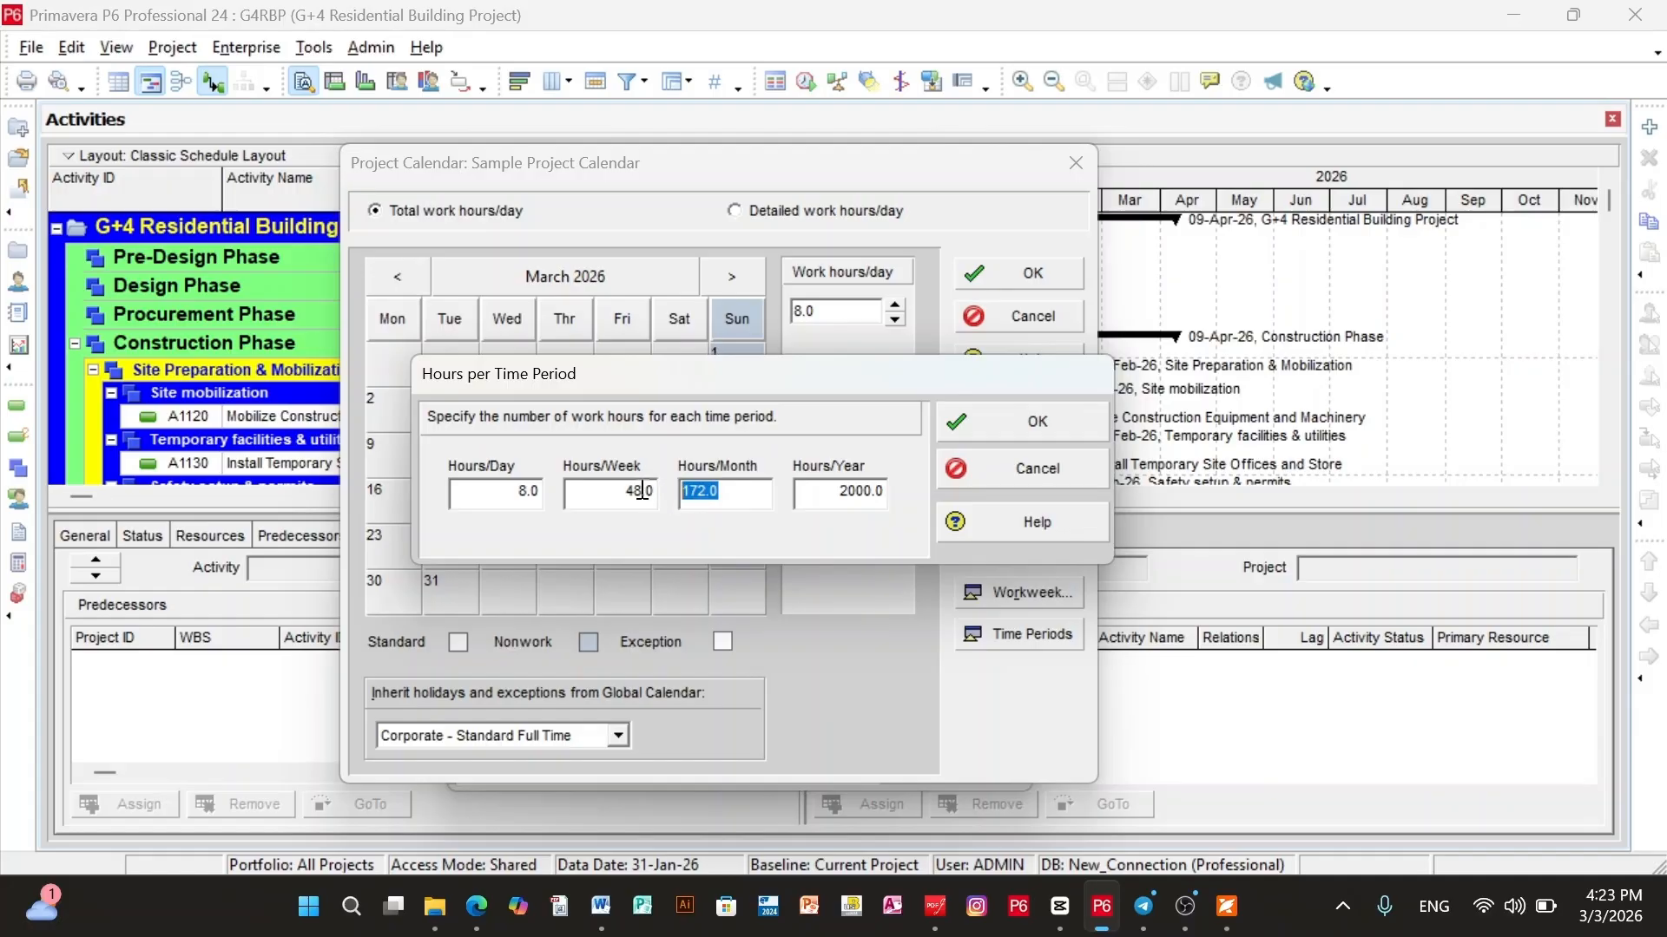
text(240)
Set the calendar's hours per year to 2880 and accept the time period settings.
click(833, 493)
drag(873, 490, 773, 485)
click(762, 486)
click(830, 498)
click(852, 490)
click(833, 493)
click(762, 486)
click(829, 497)
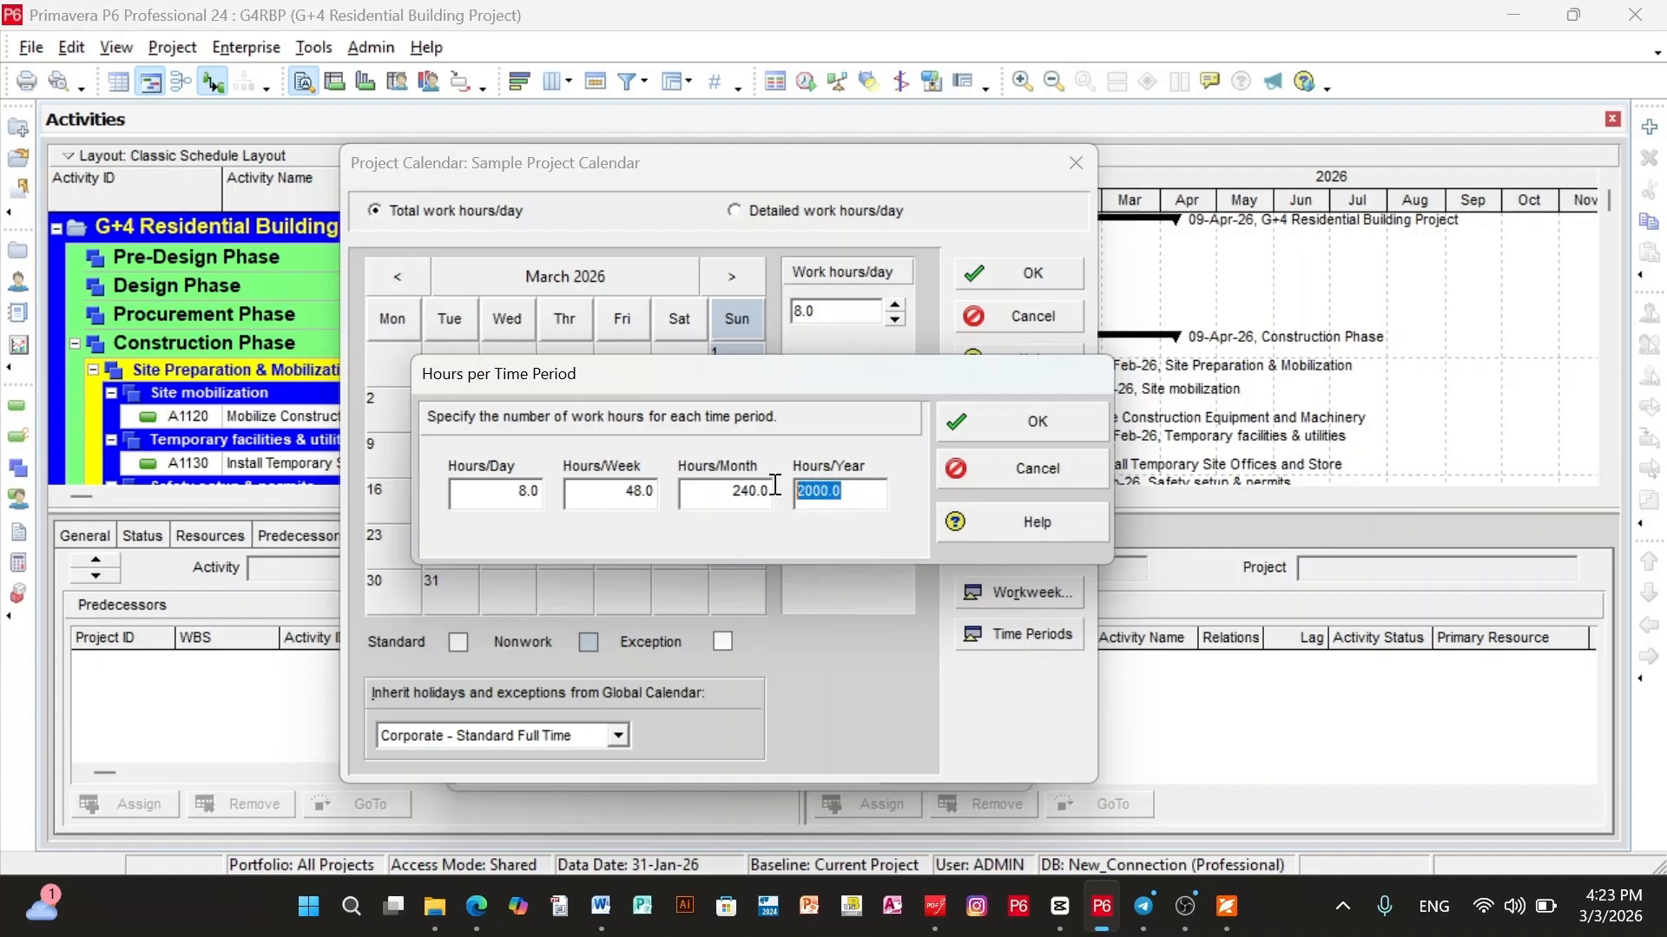
click(763, 485)
click(825, 501)
drag(875, 491, 763, 483)
text(288)
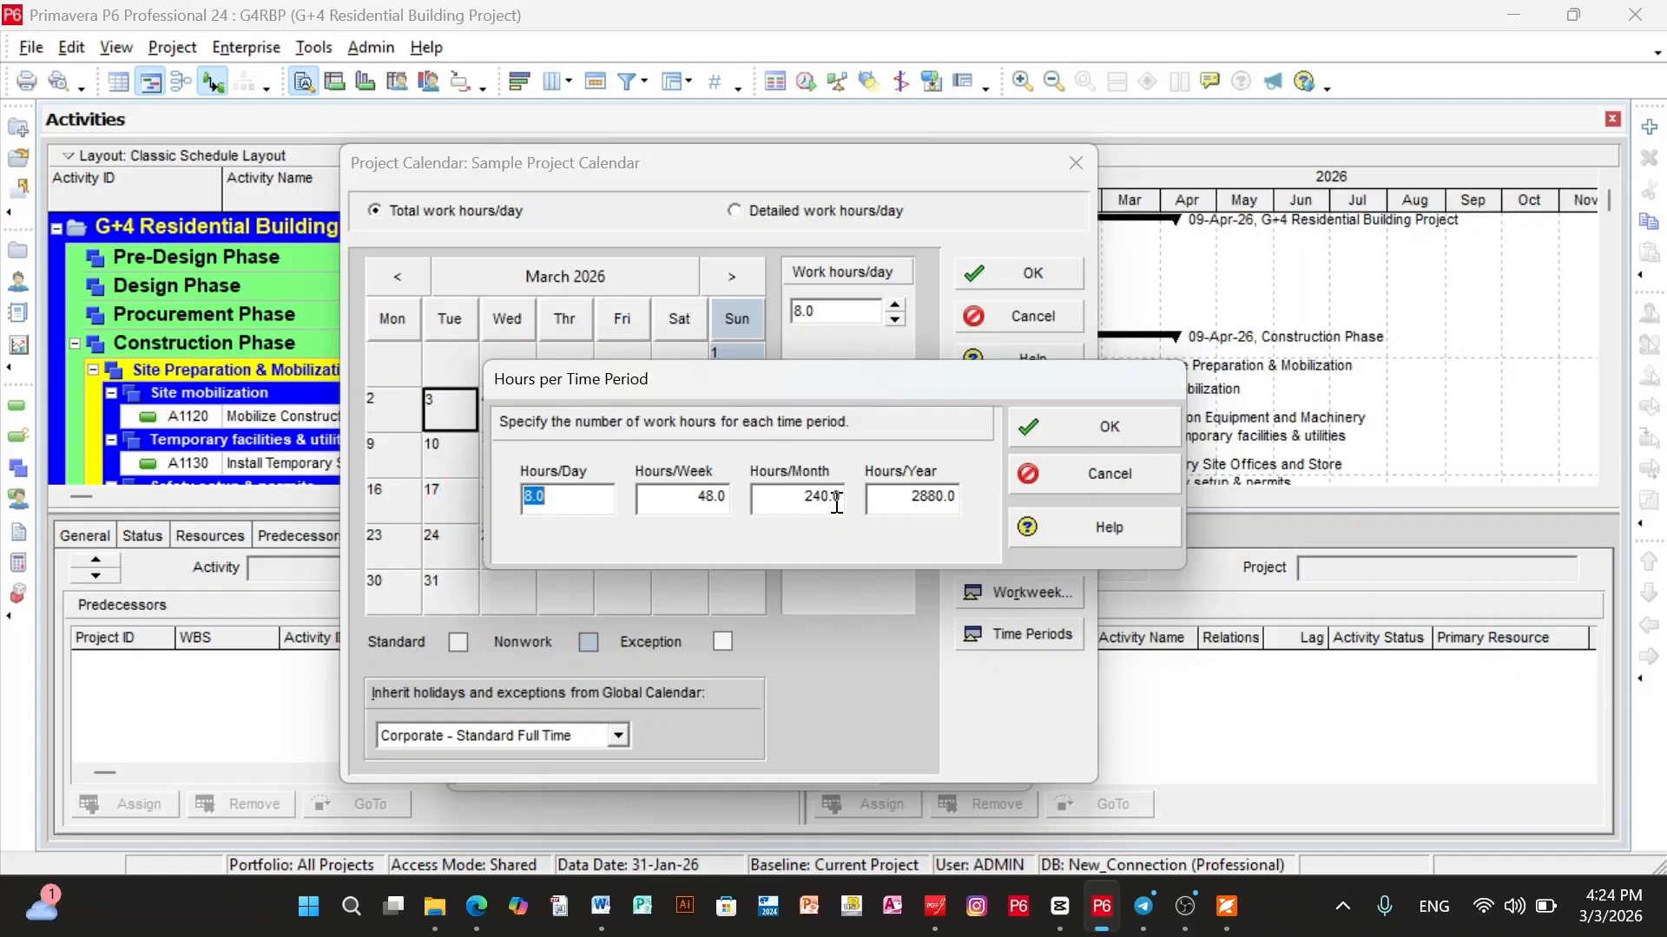
click(1079, 440)
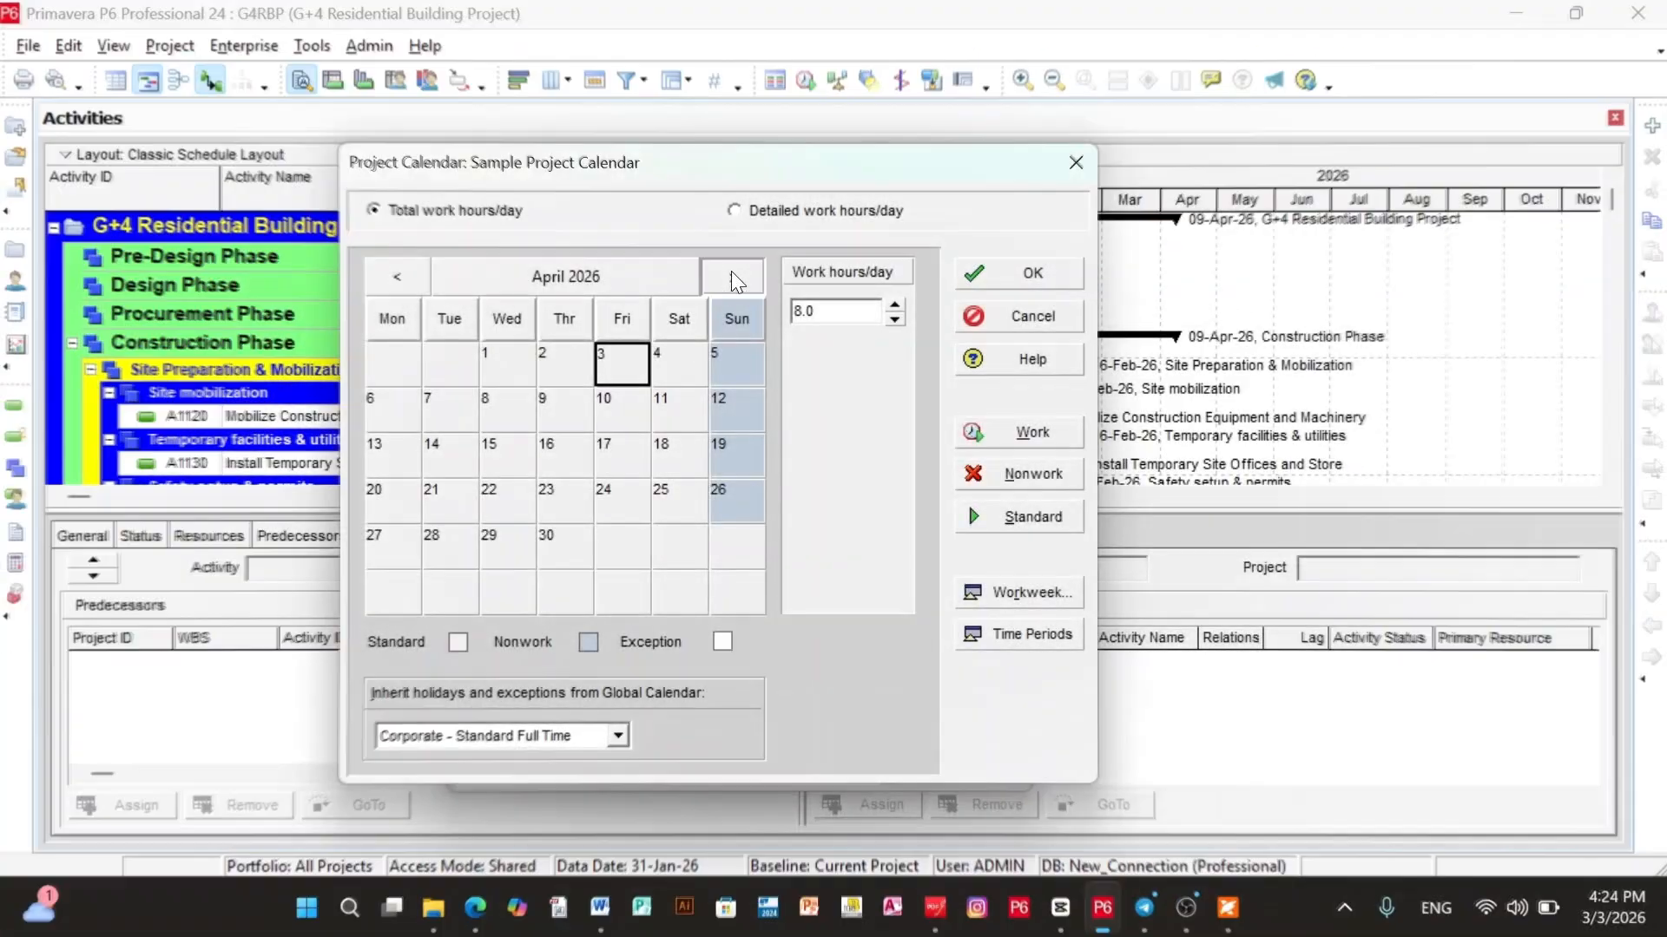
Mark 5 May 2026 as a nonwork day in Sample Project Calendar.
click(731, 276)
click(444, 406)
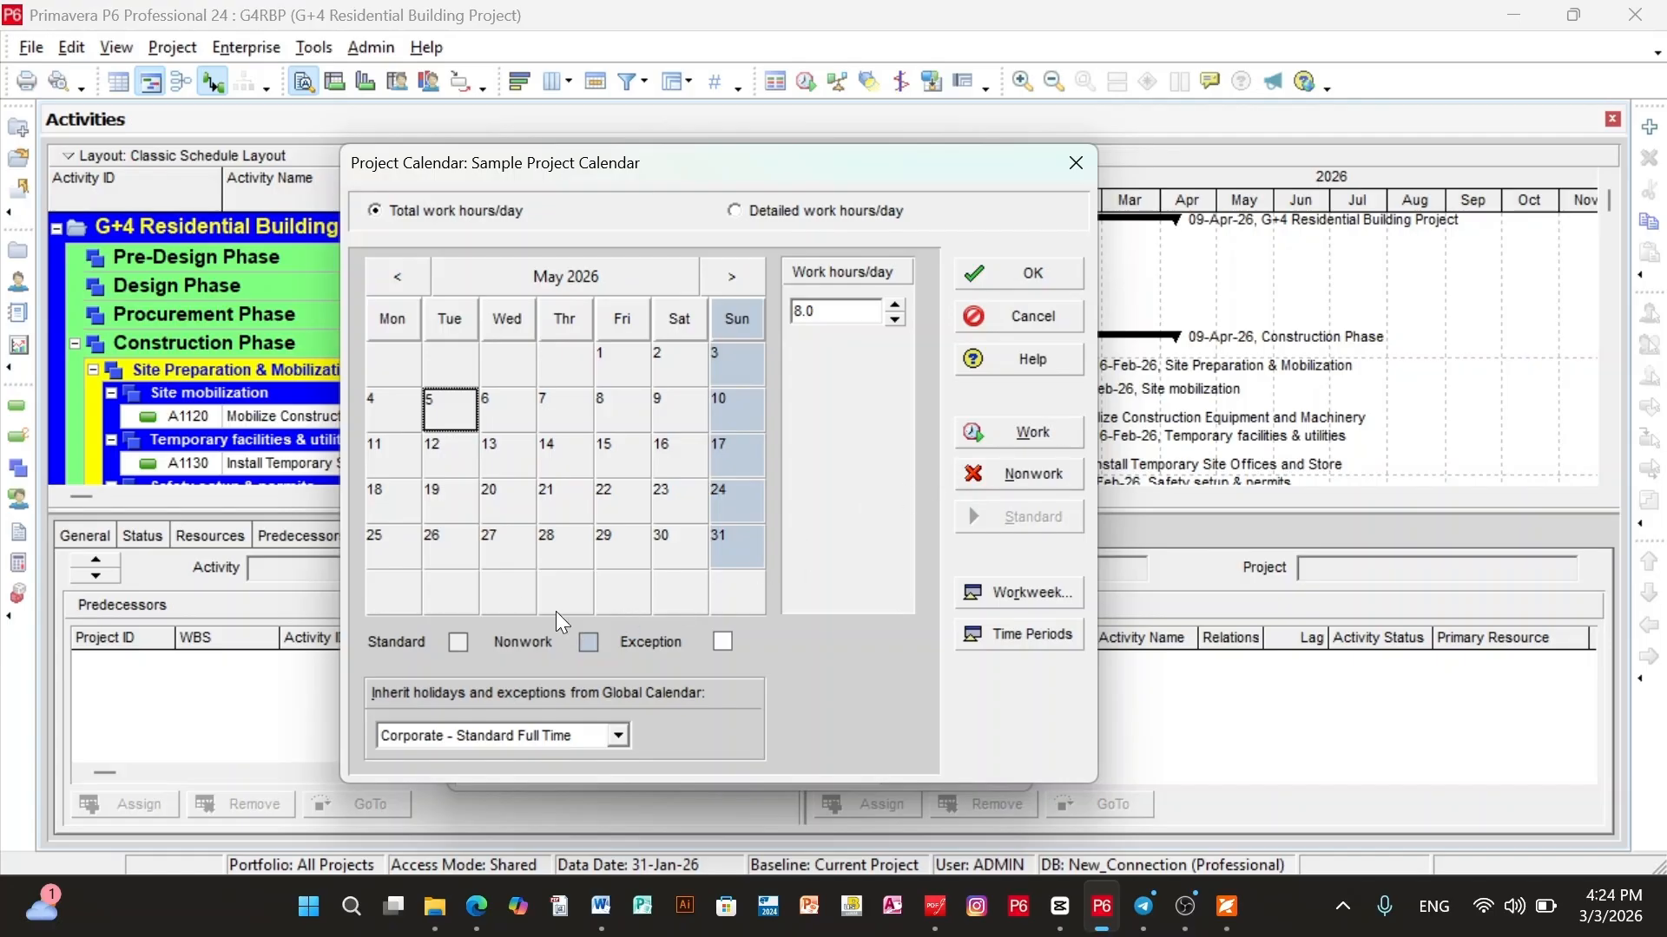
click(1035, 473)
Examine the detailed work hours of 14 May 2026, including the half-hour slots around 11:30 and 12:00.
click(550, 445)
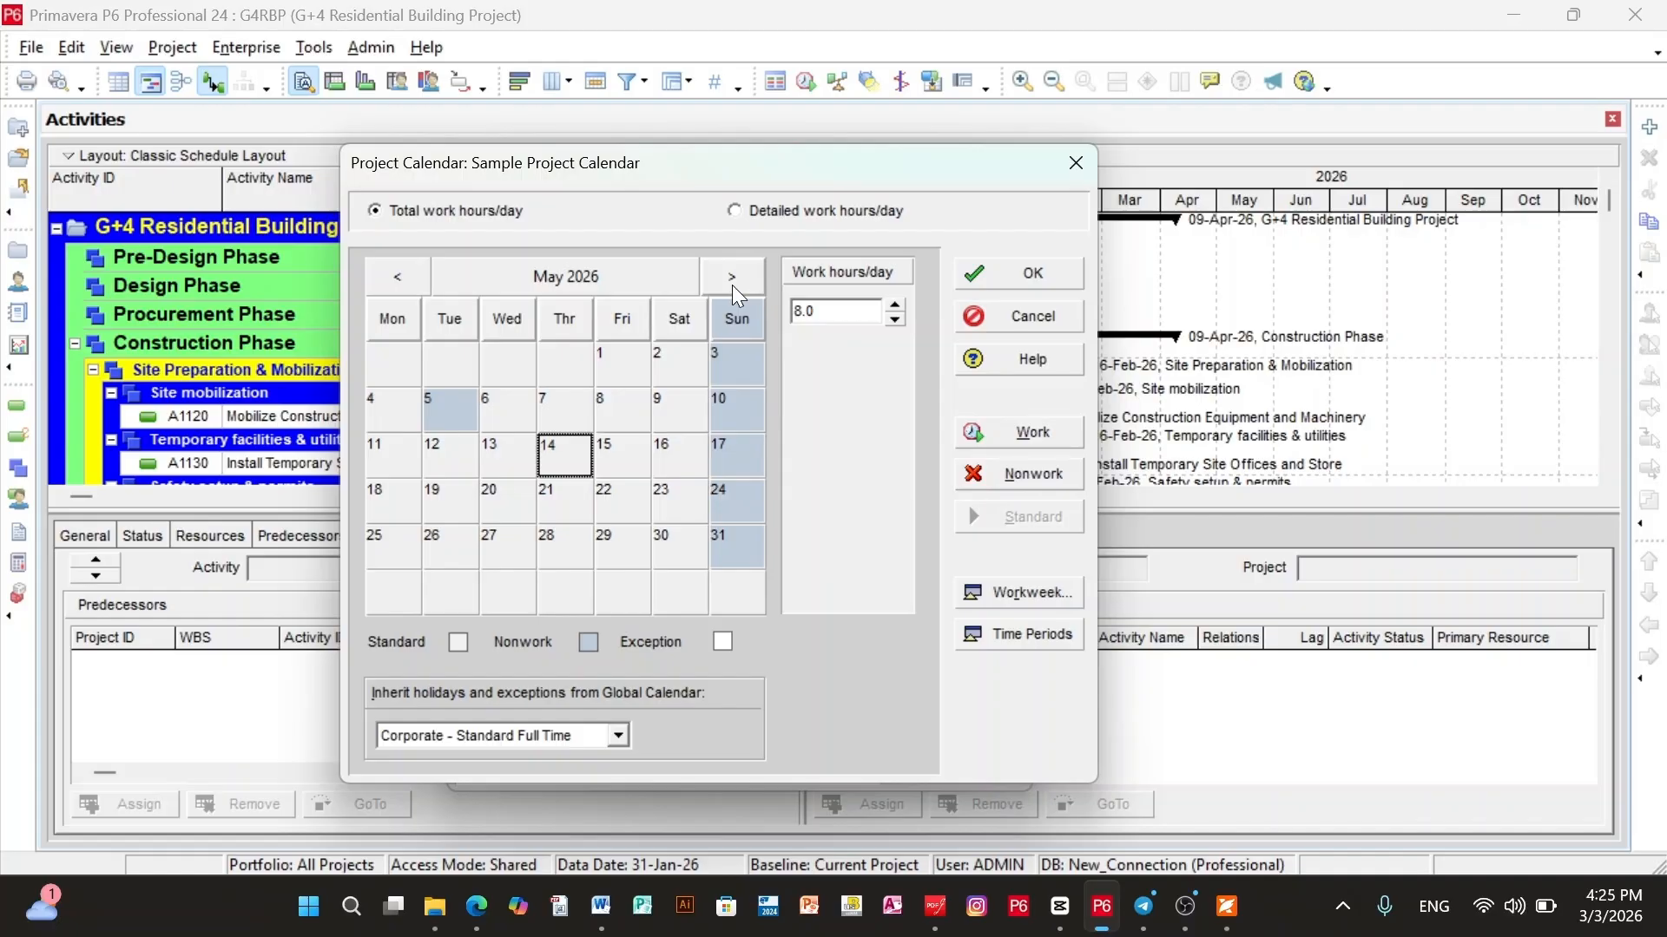
click(747, 203)
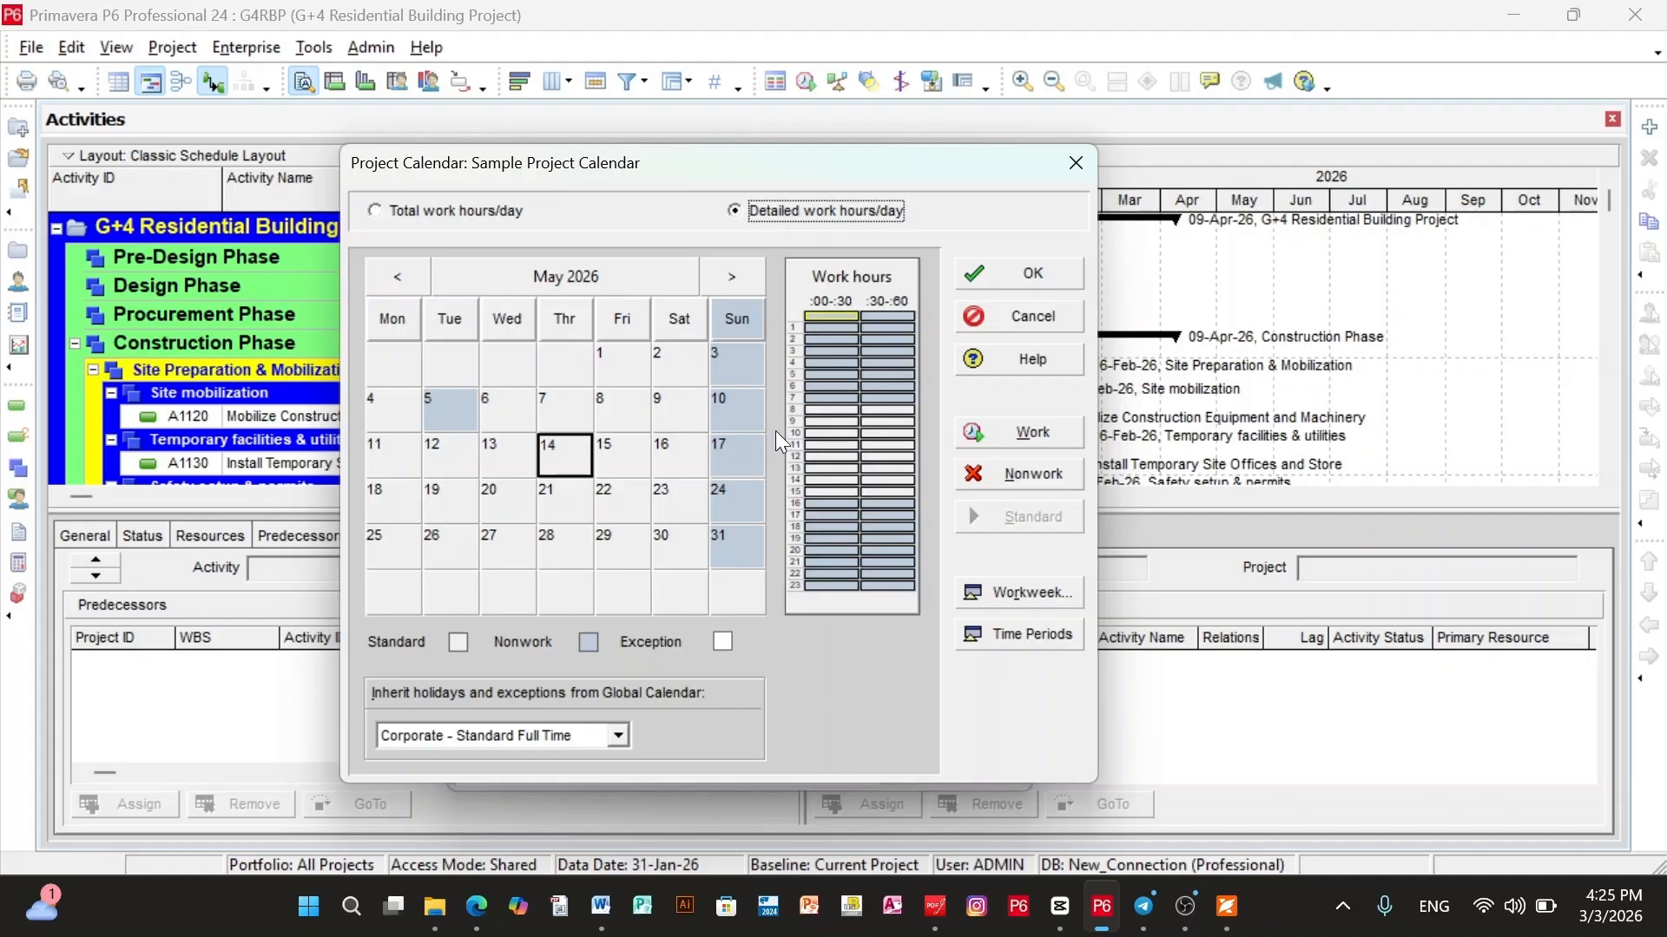
click(852, 352)
click(852, 422)
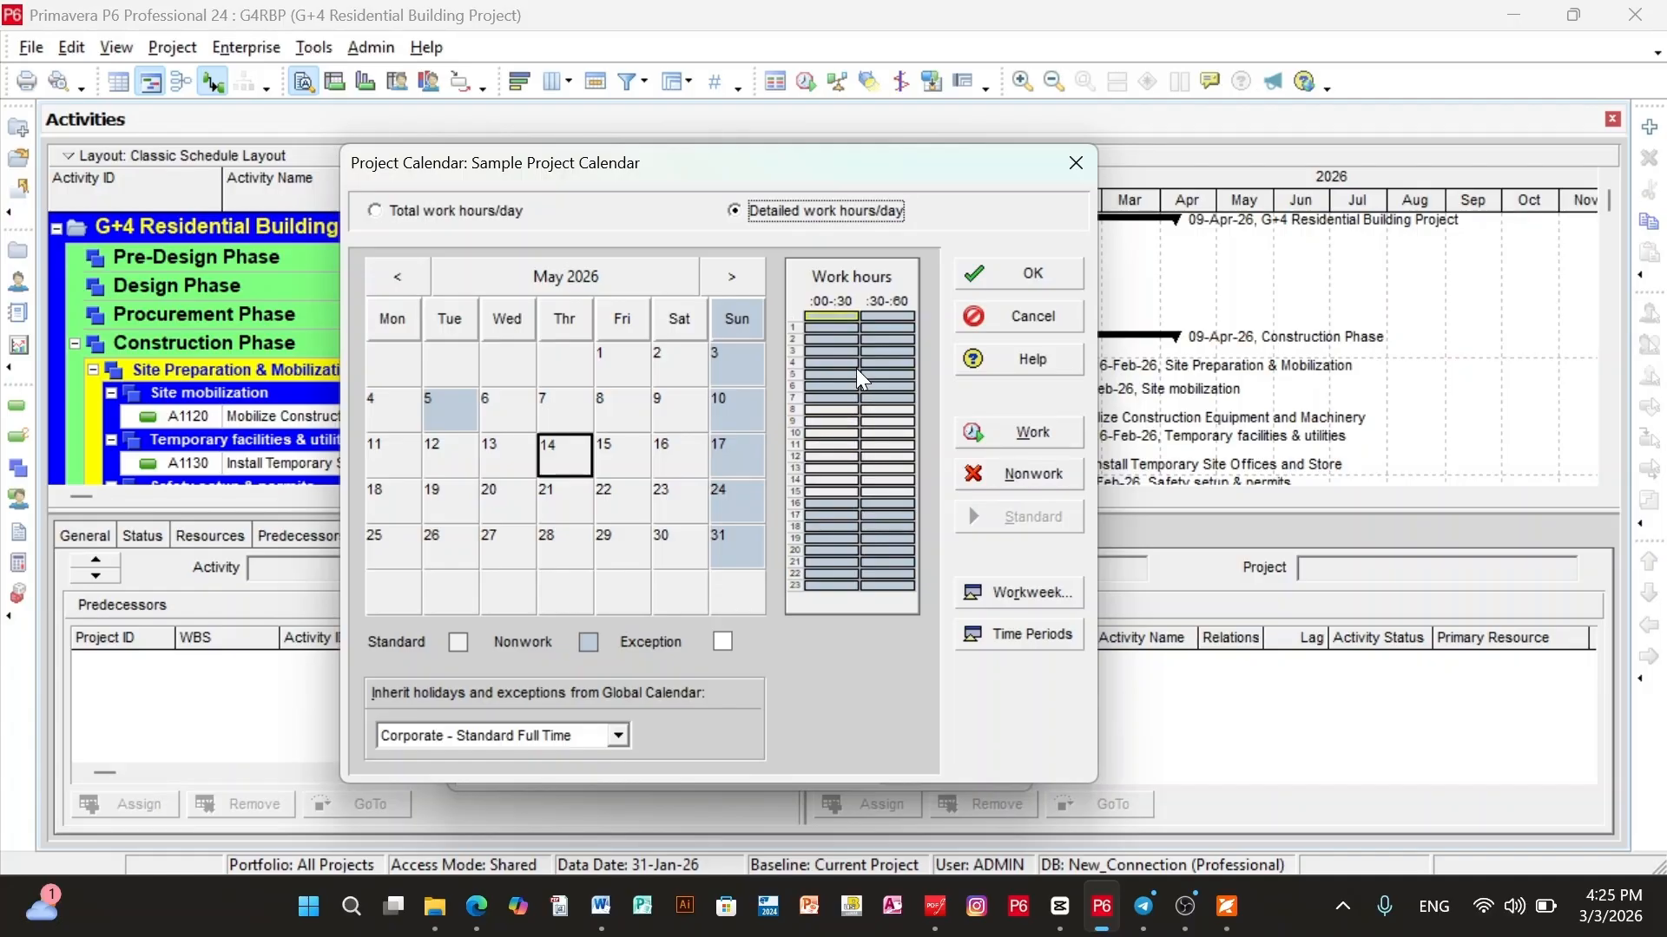
click(852, 353)
click(853, 422)
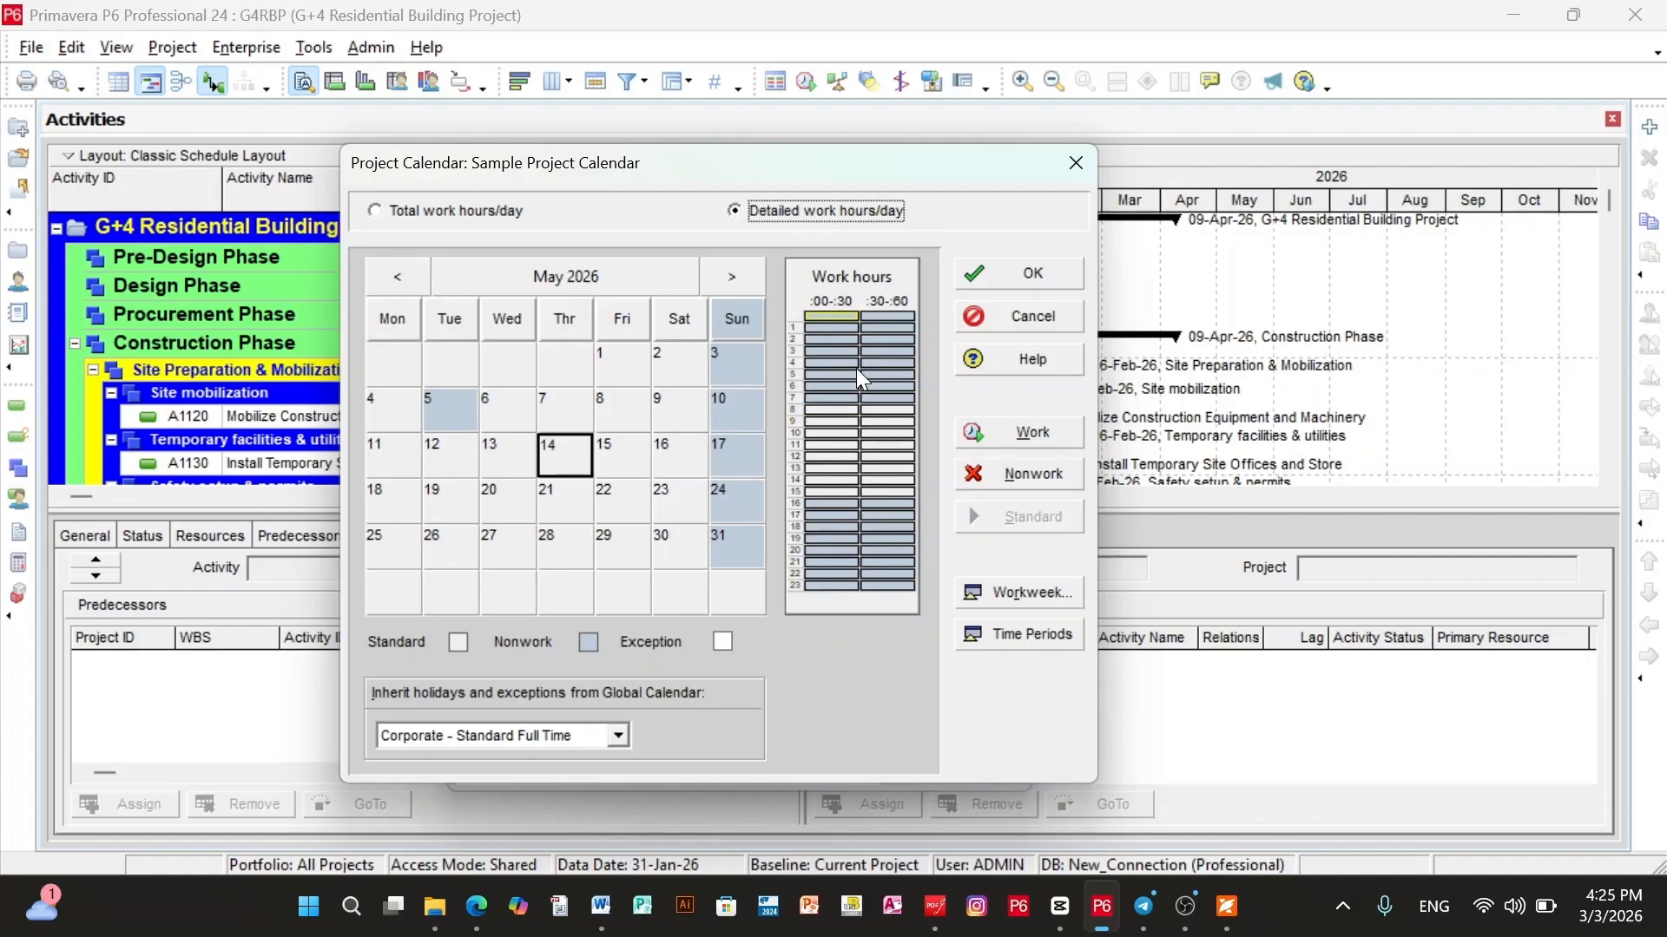
click(852, 352)
click(852, 420)
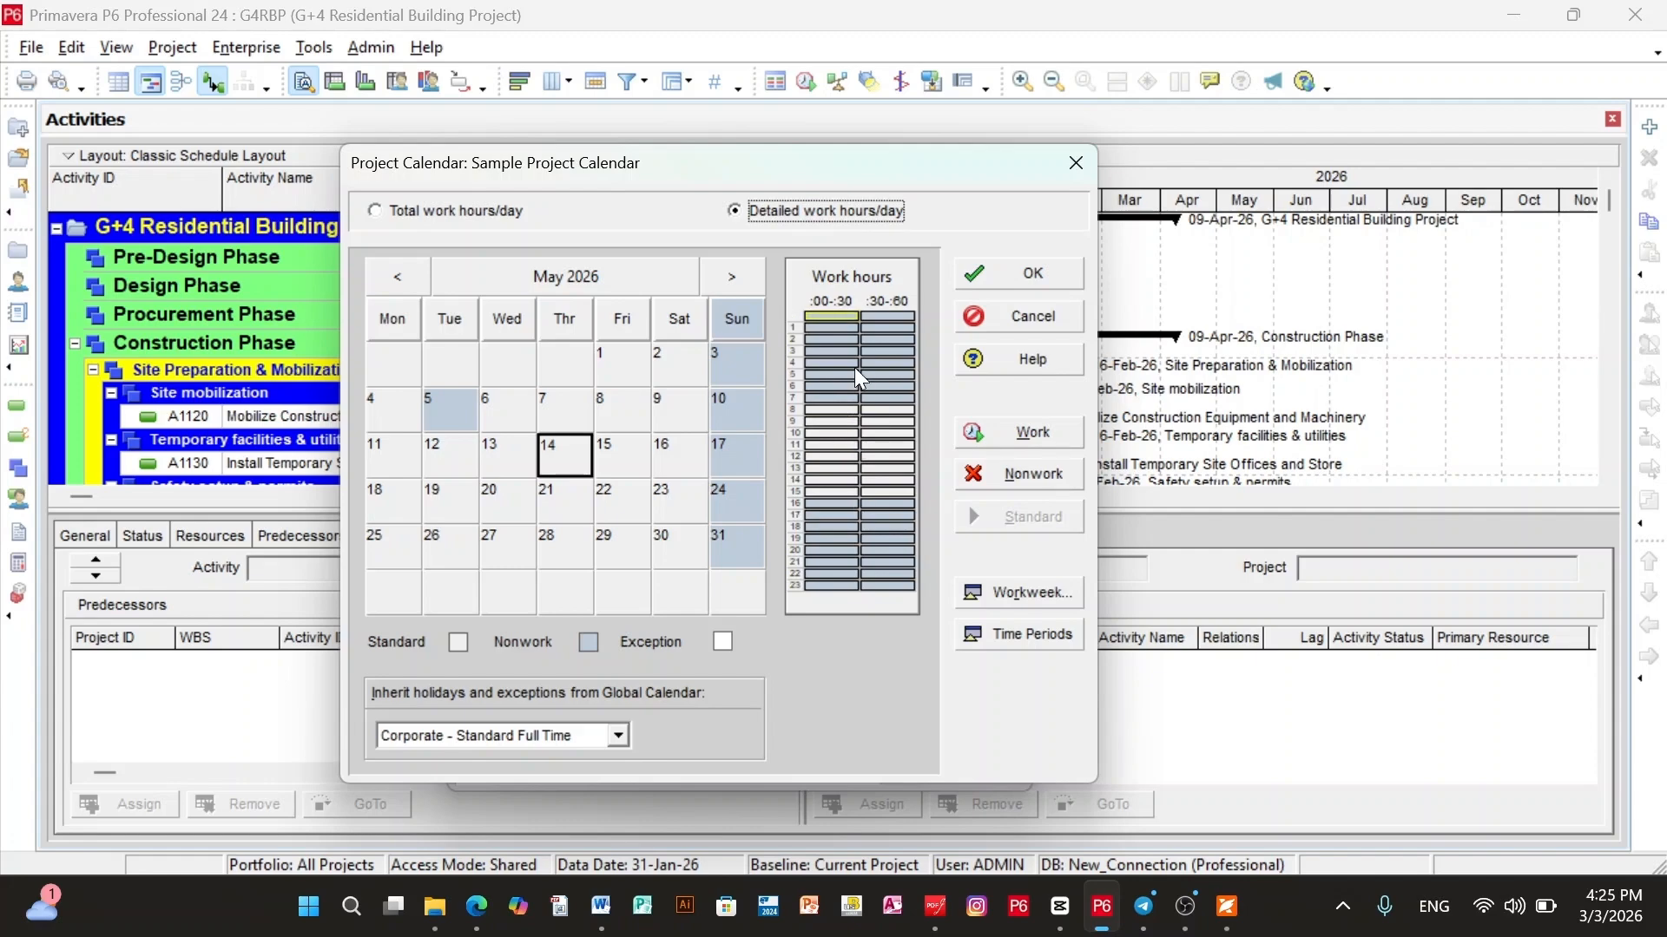
click(852, 353)
click(852, 416)
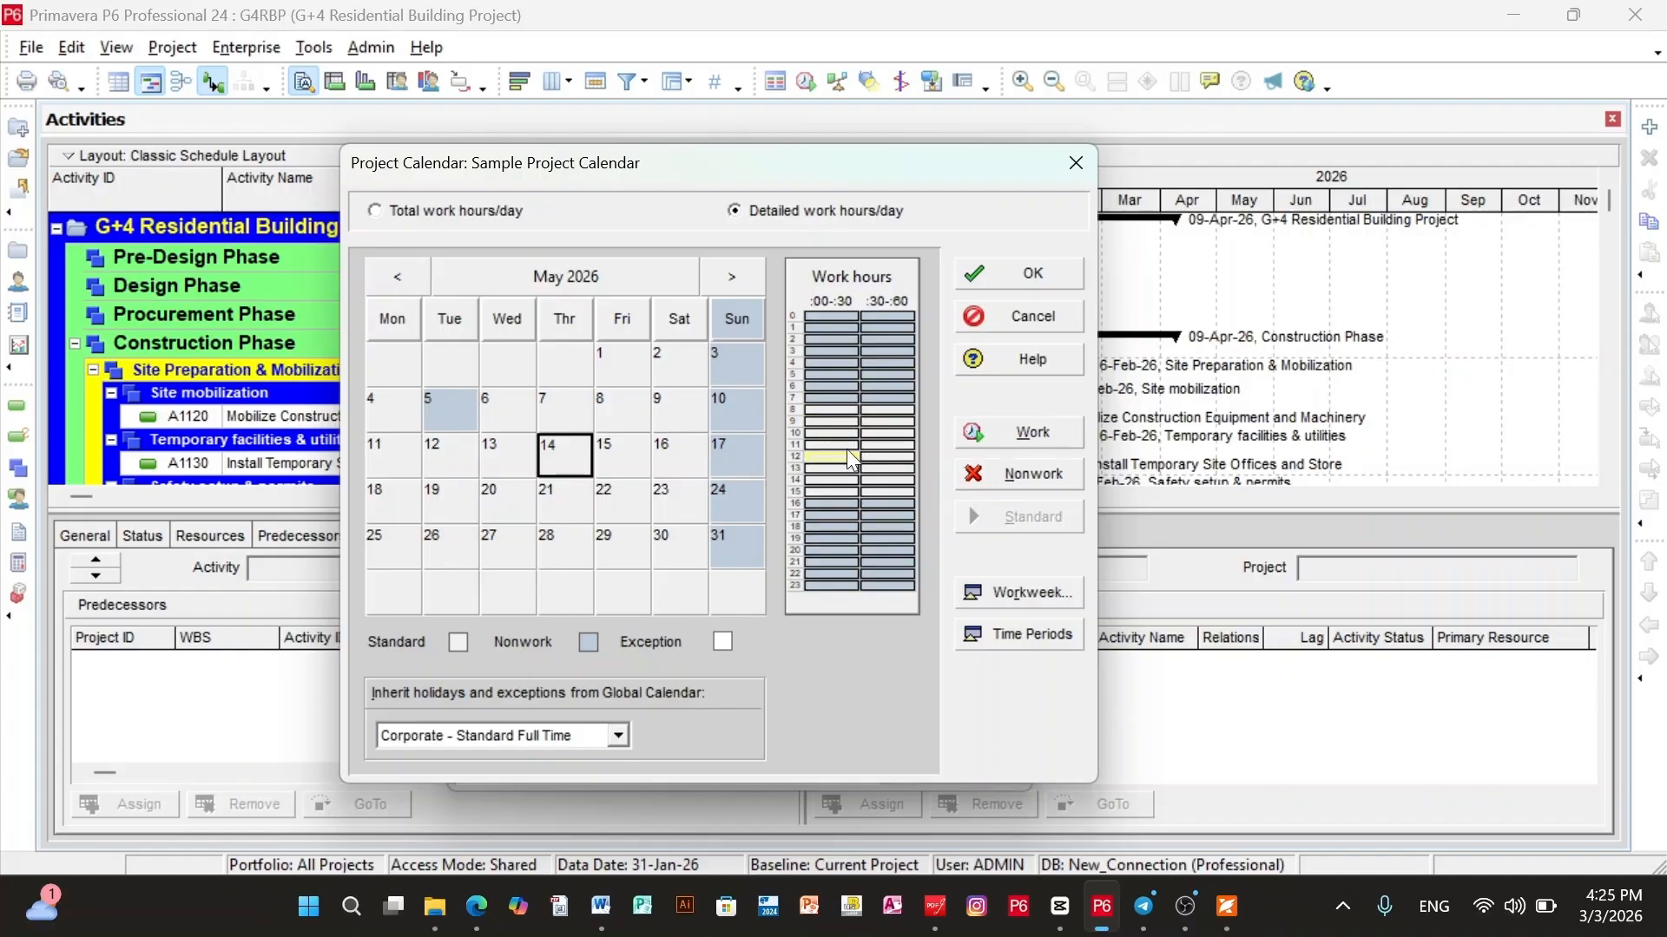
click(888, 444)
click(846, 458)
click(878, 447)
click(833, 456)
click(879, 445)
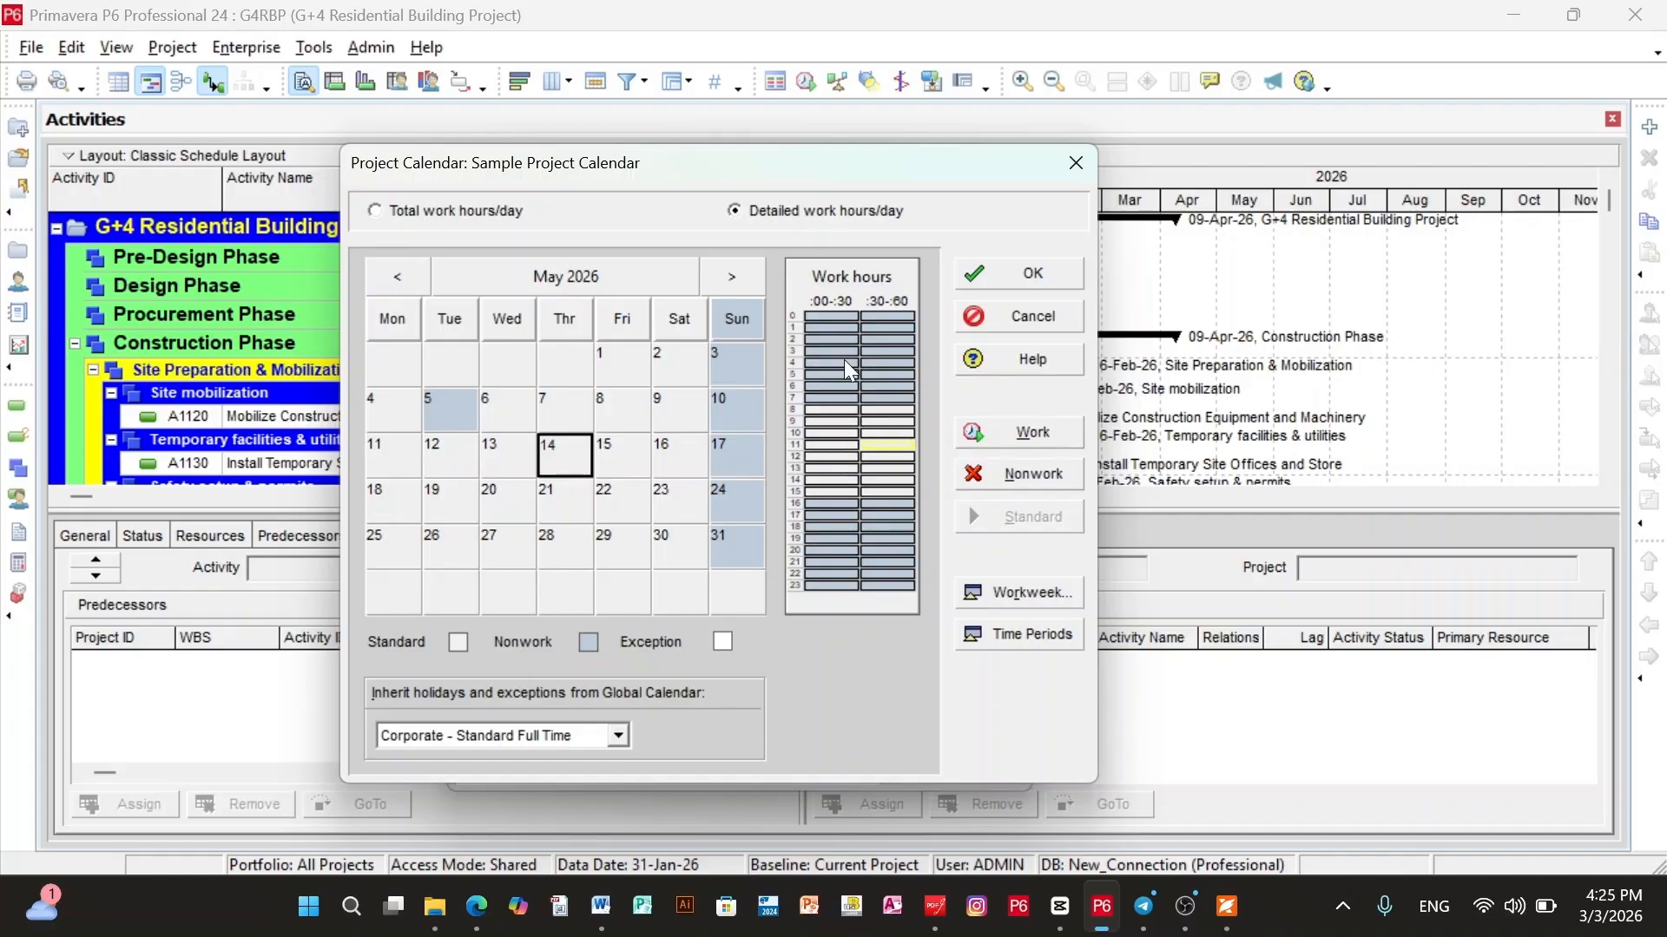
click(846, 459)
click(879, 447)
Accept the changes made to Sample Project Calendar.
click(1019, 273)
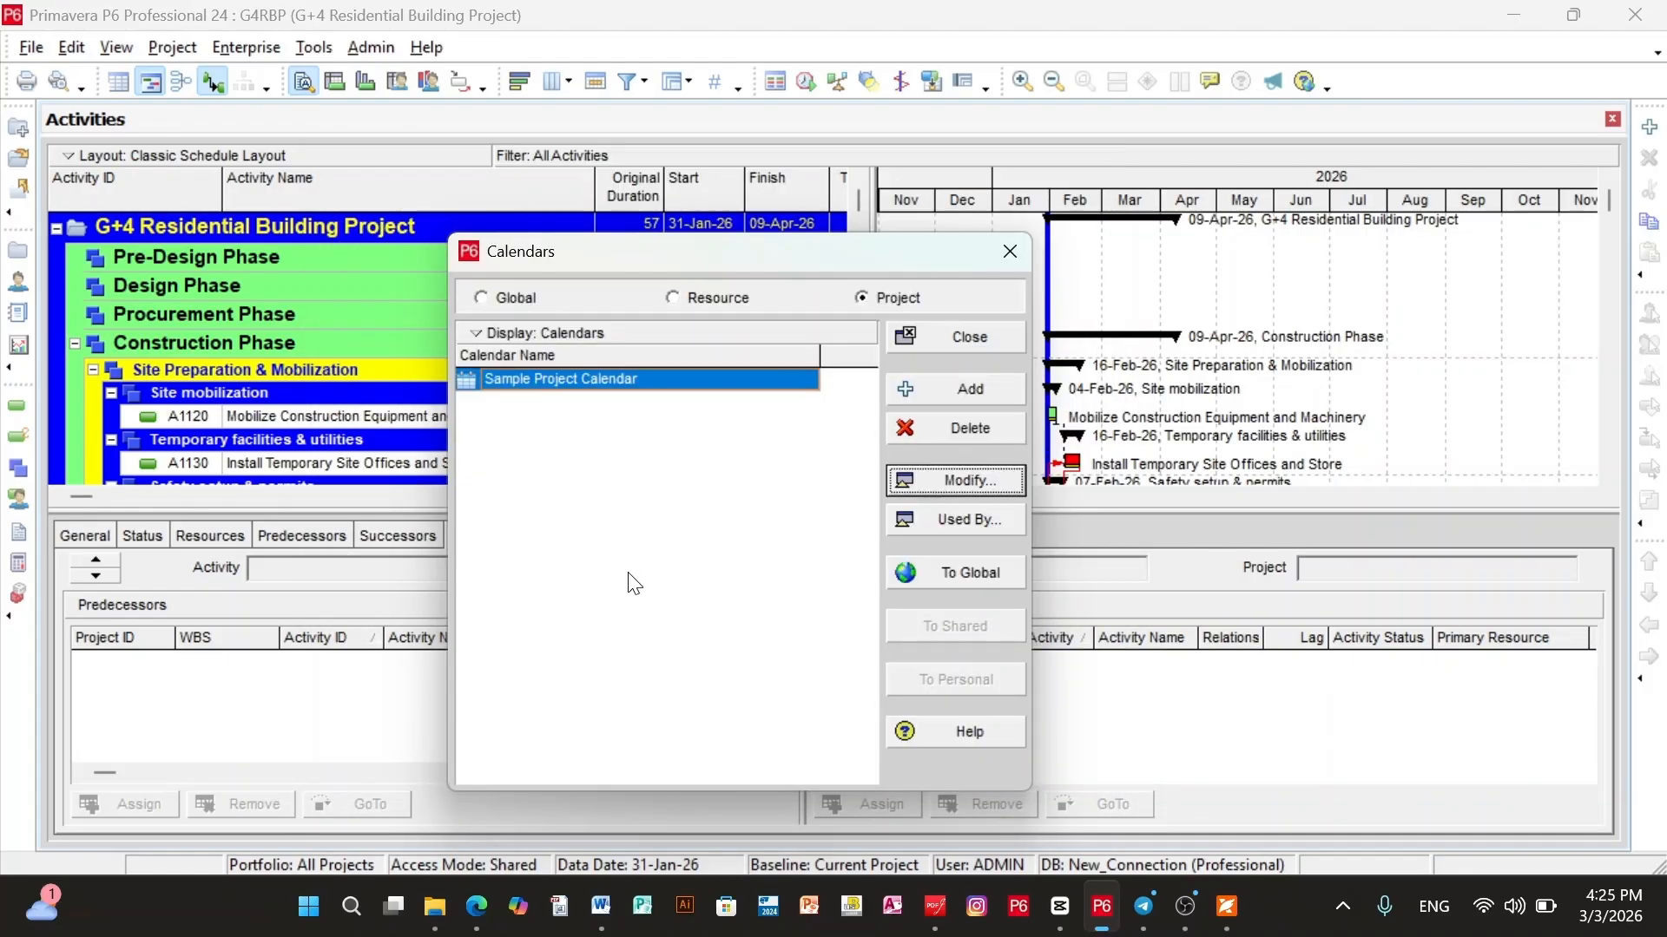